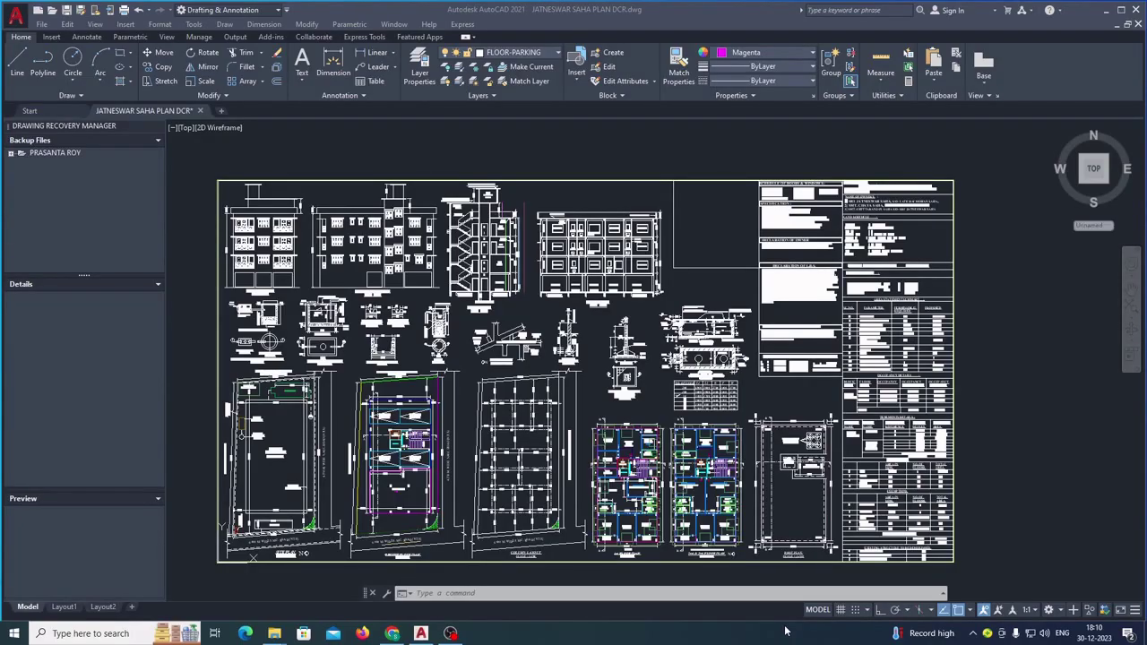
- Bring up the building plan portal login page and switch to Citizen login
scroll(893, 228, "up", 5)
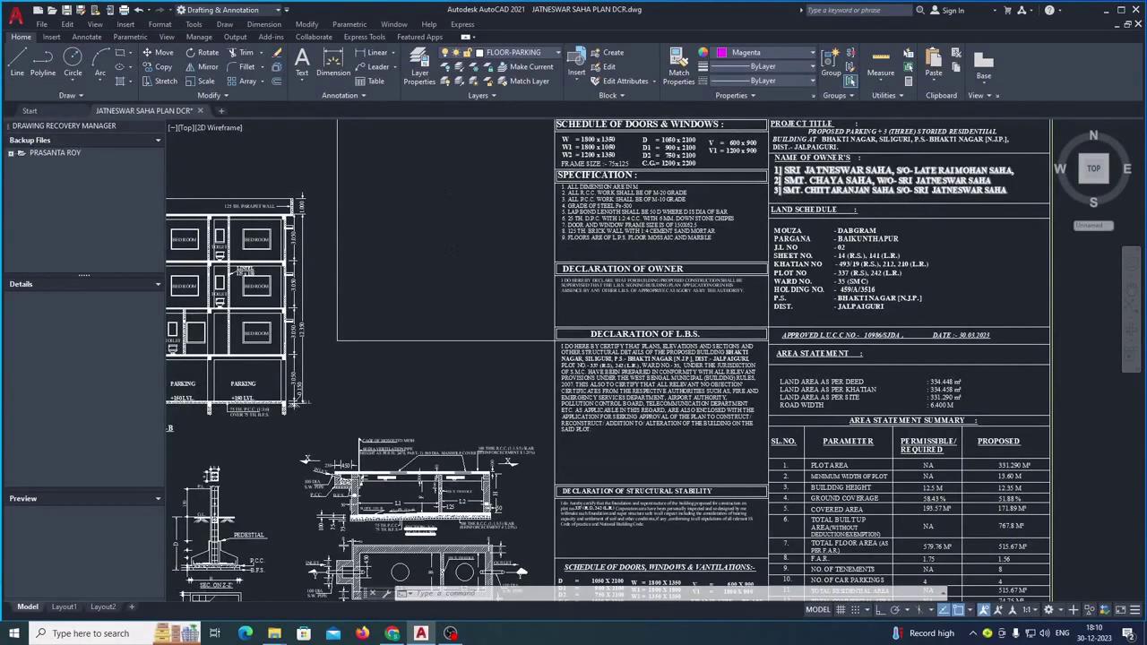
scroll(896, 197, "up", 3)
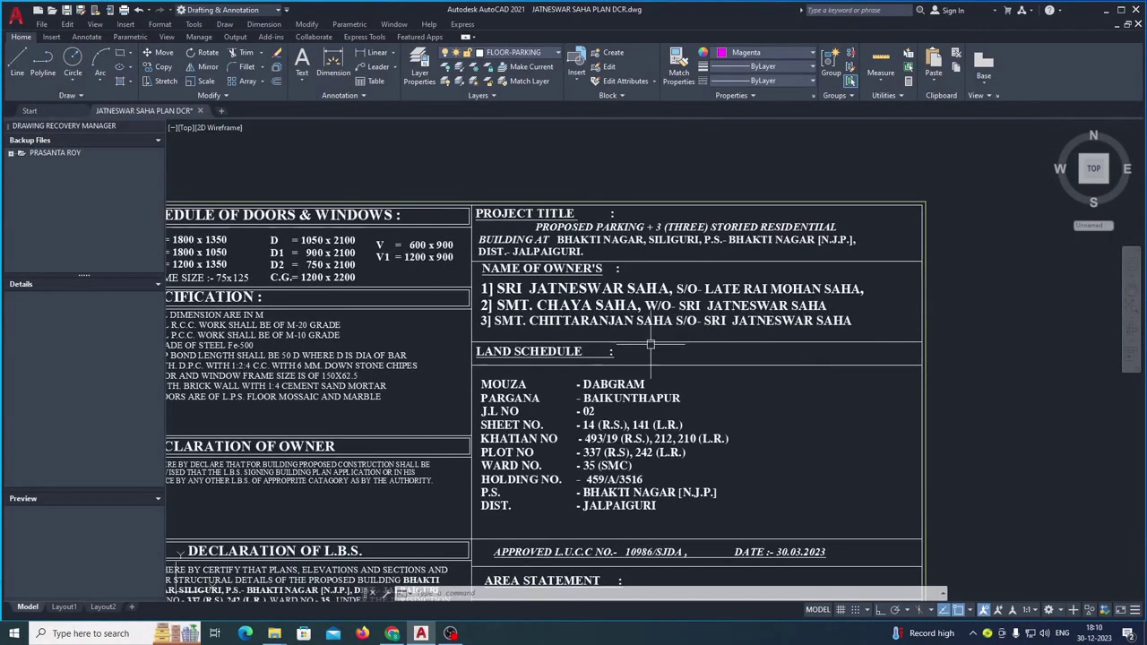
scroll(768, 298, "down", 4)
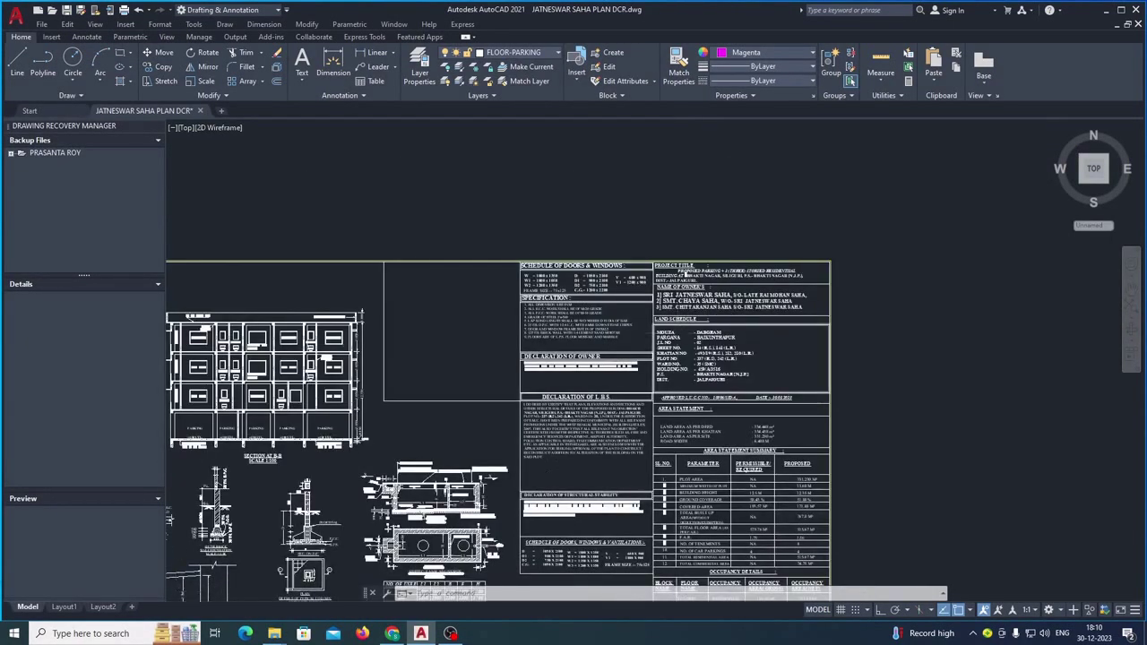
scroll(686, 274, "down", 3)
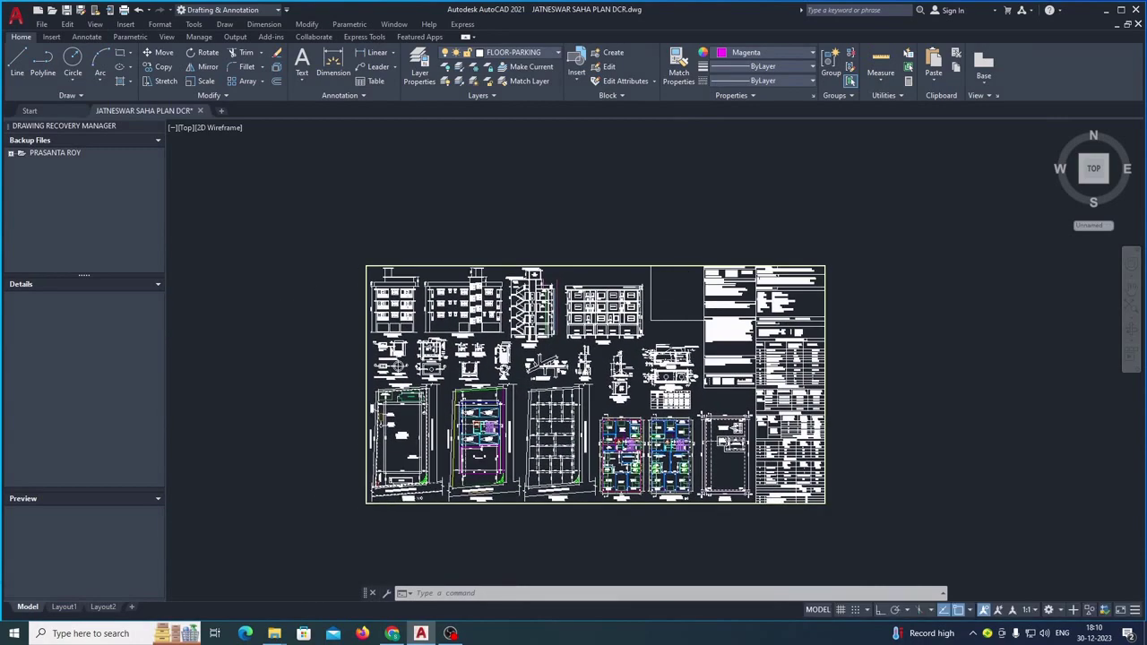
scroll(569, 427, "up", 2)
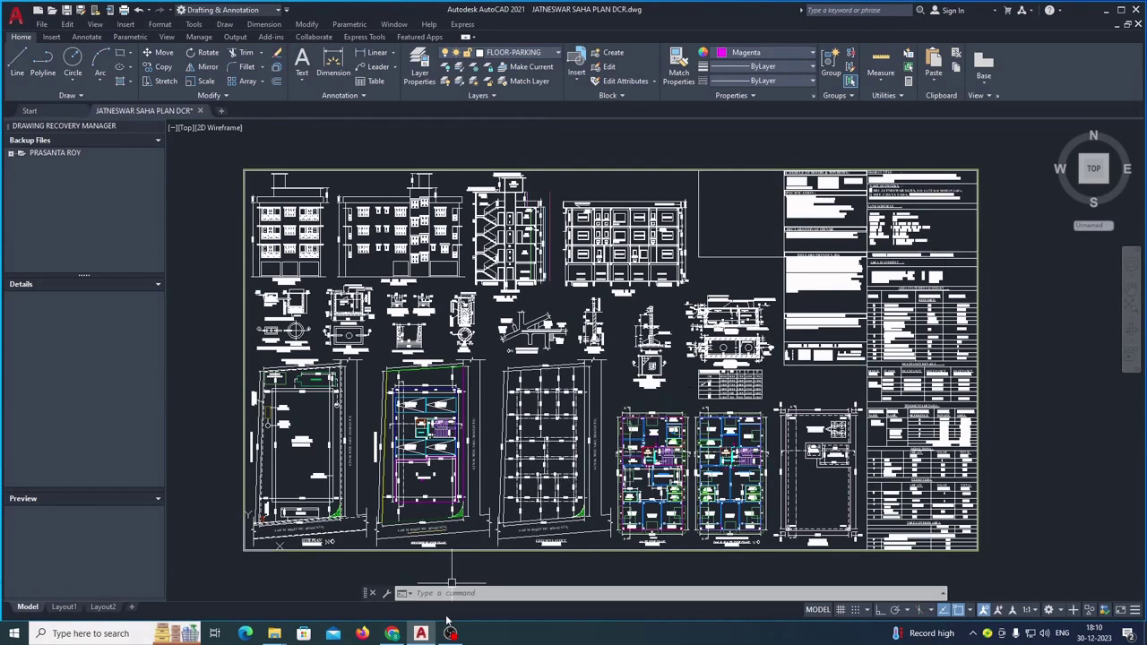
left_click(393, 634)
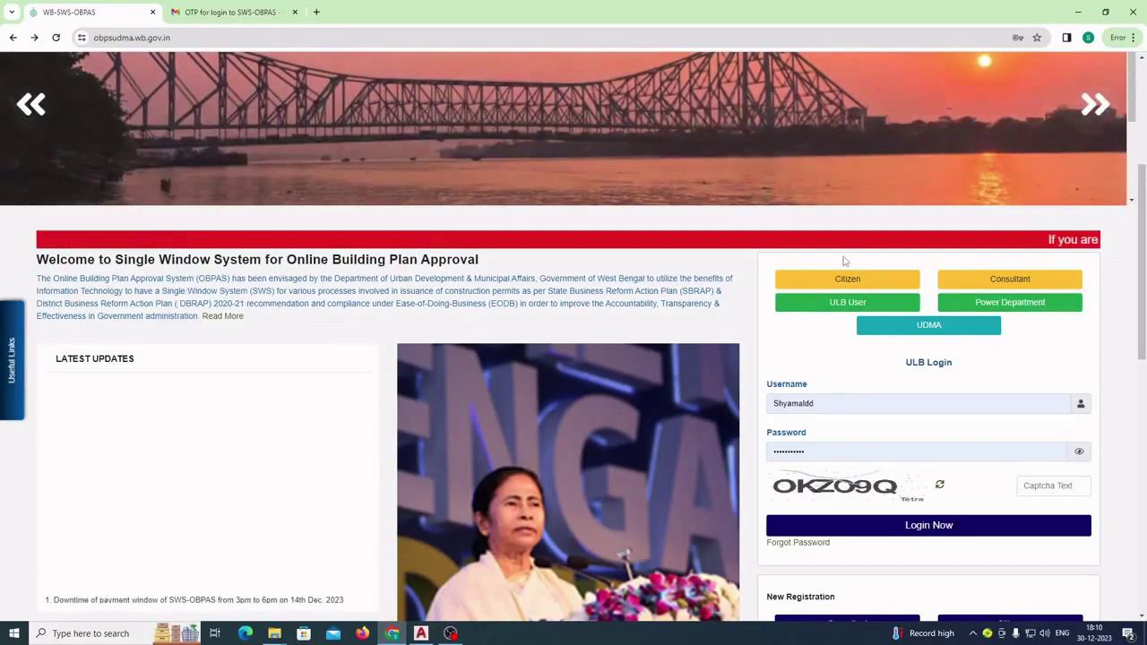
left_click(851, 280)
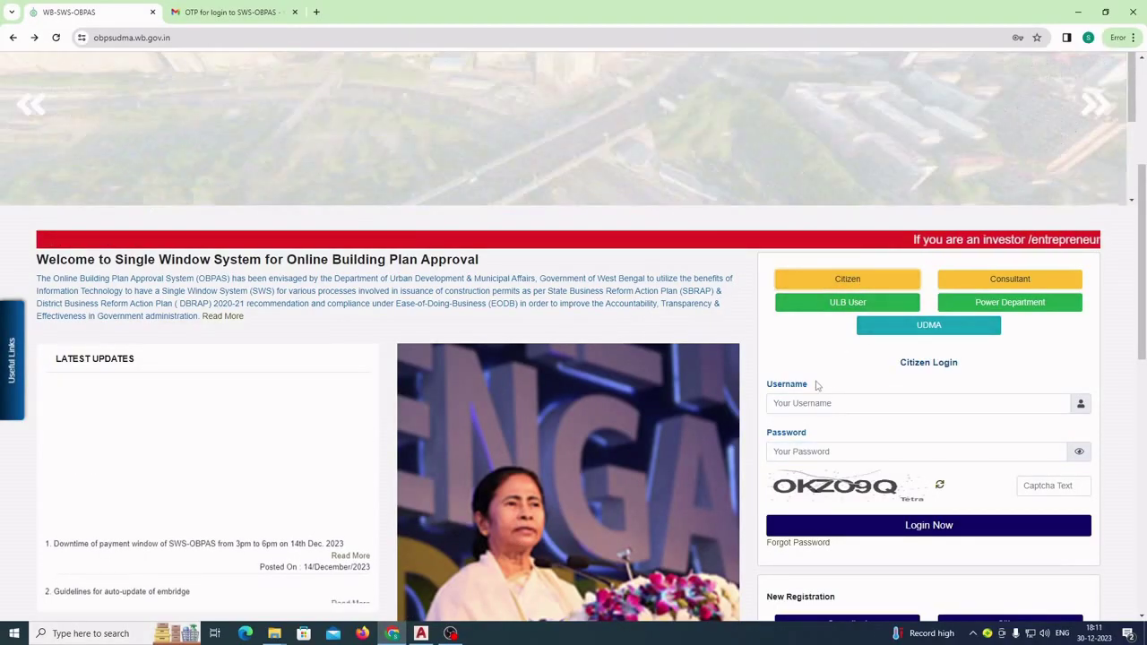
- Sign in with the saved username, password and the captcha text to request a login OTP
left_click(804, 403)
left_click(847, 433)
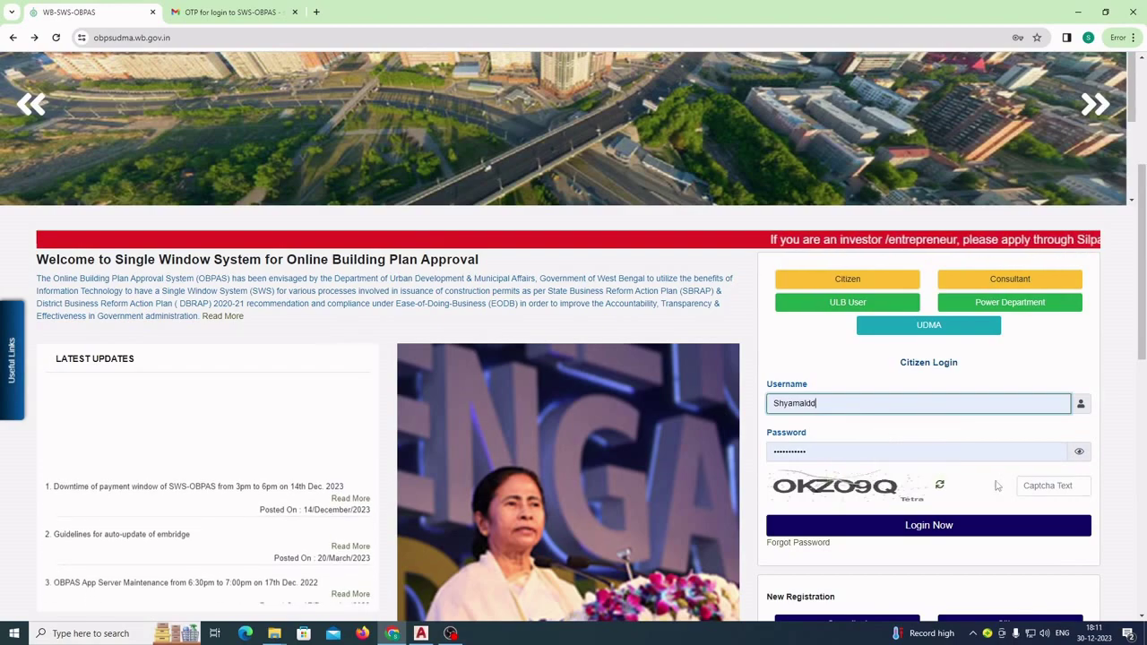
left_click(1038, 487)
type("O")
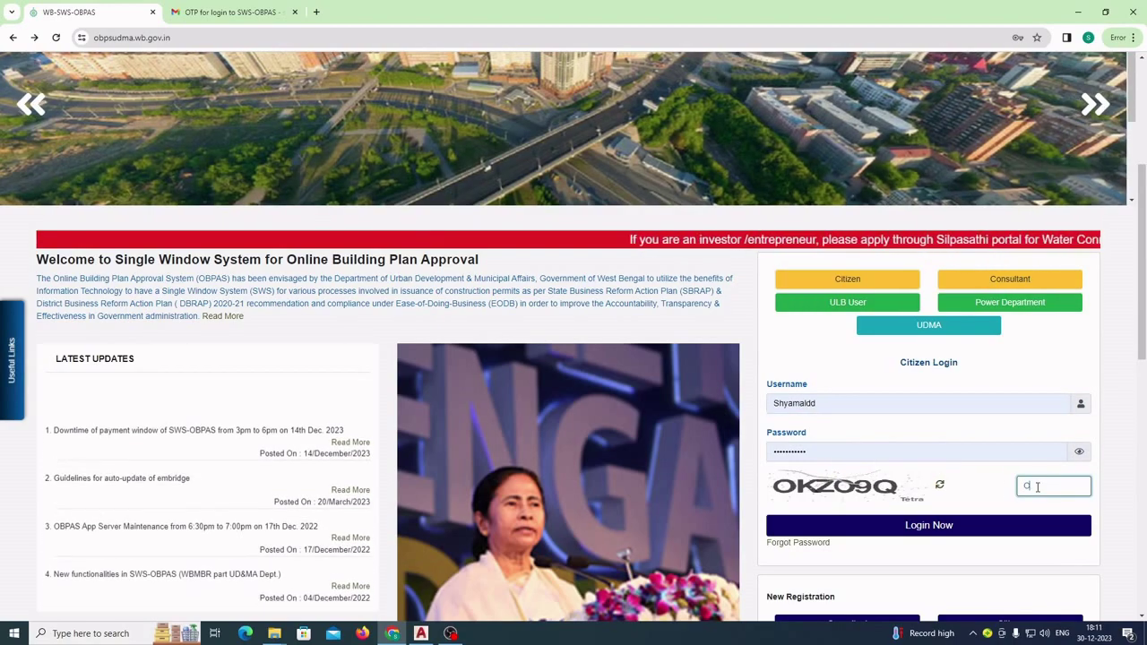
type("K")
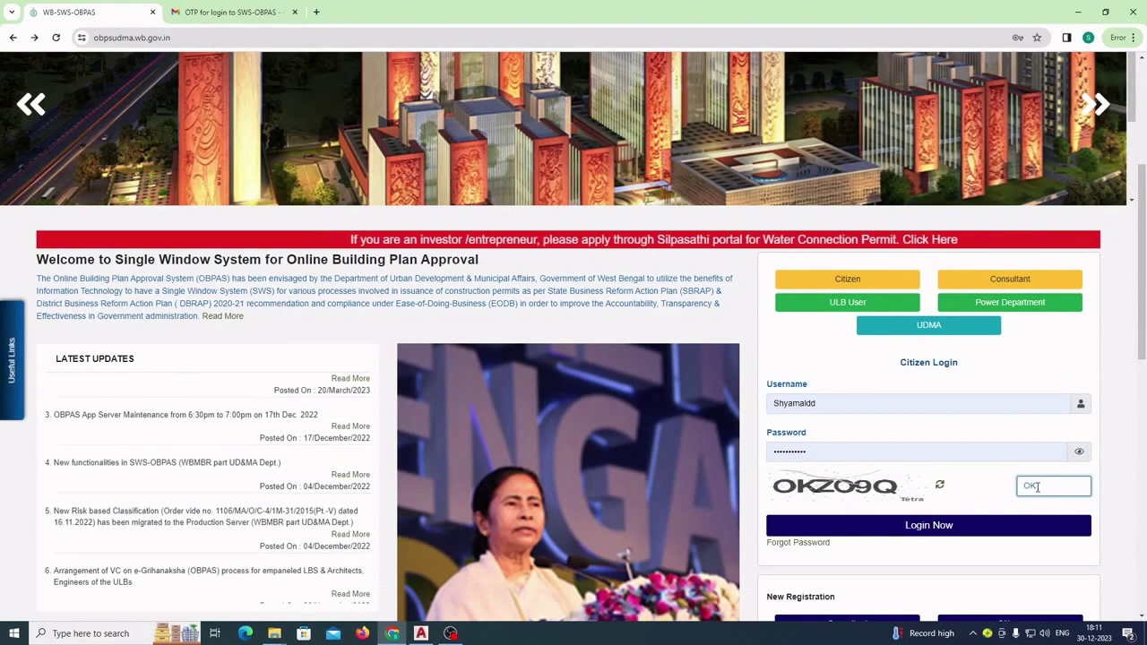
type("ZO")
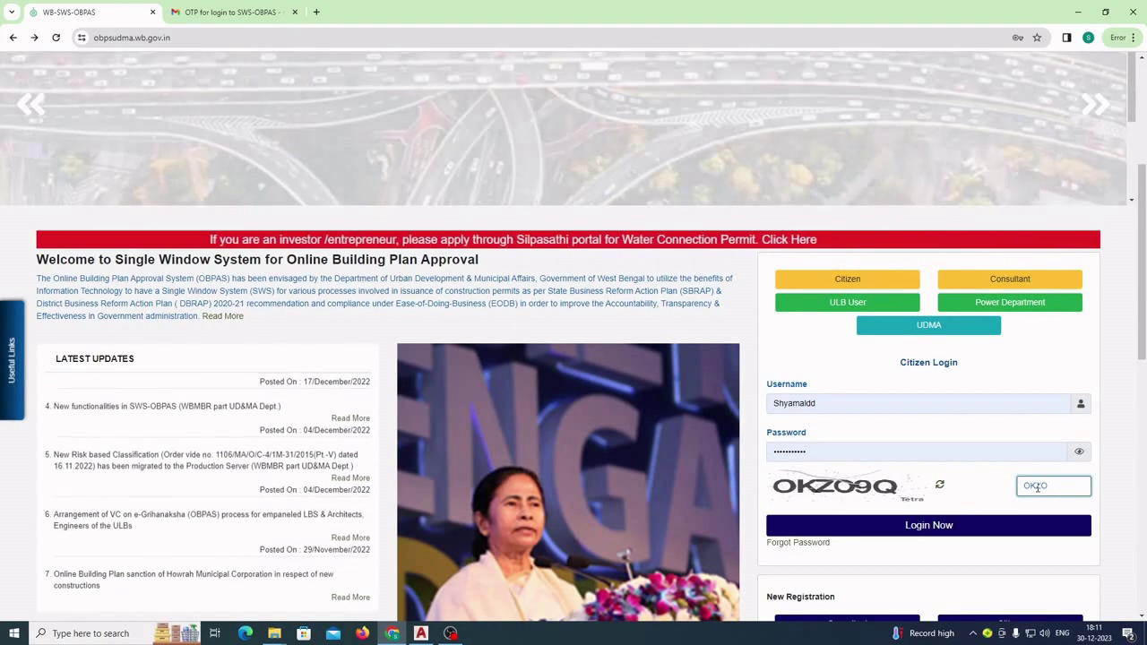
type("9Q")
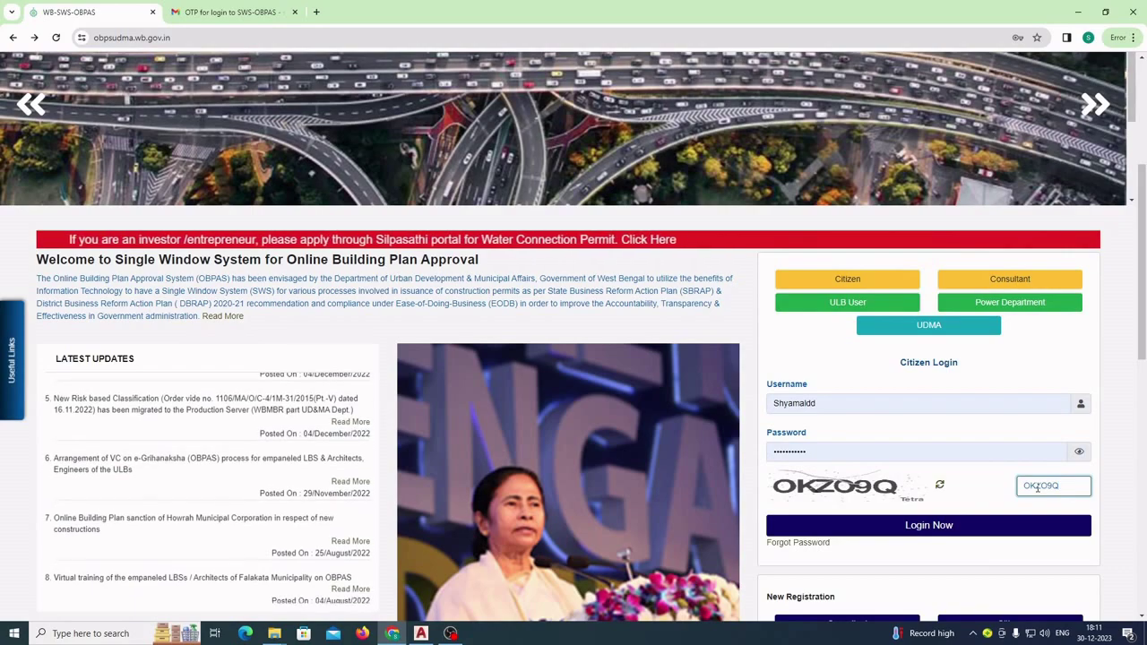
left_click(923, 527)
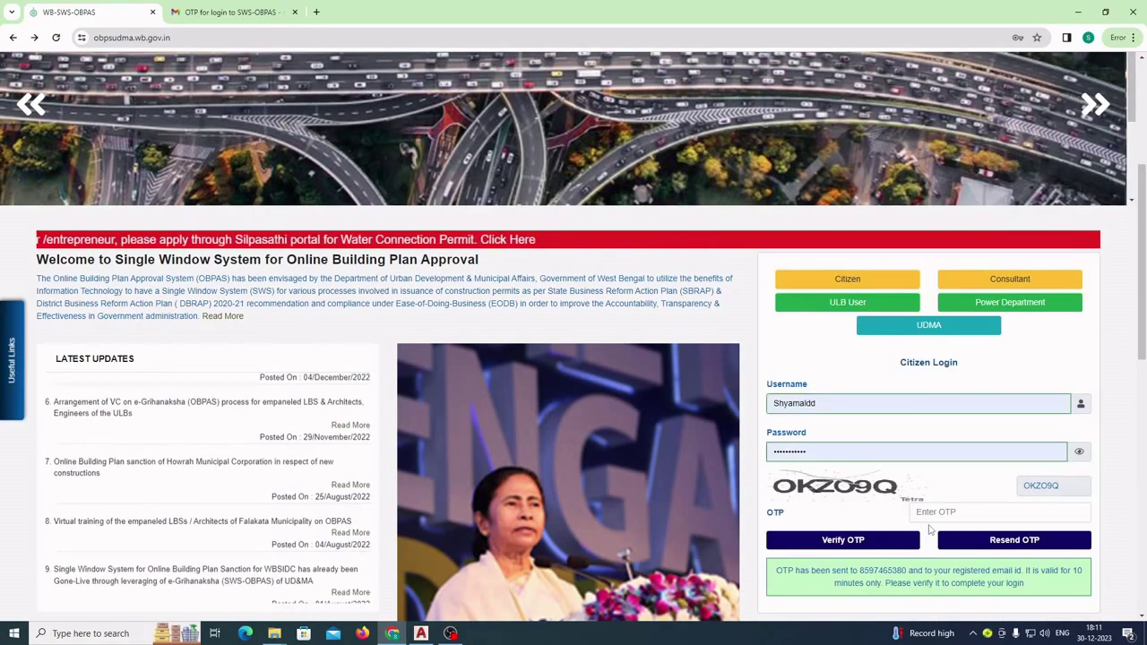
- Open the newest SWS-OBPAS OTP email in the Gmail inbox and select its code
left_click(212, 12)
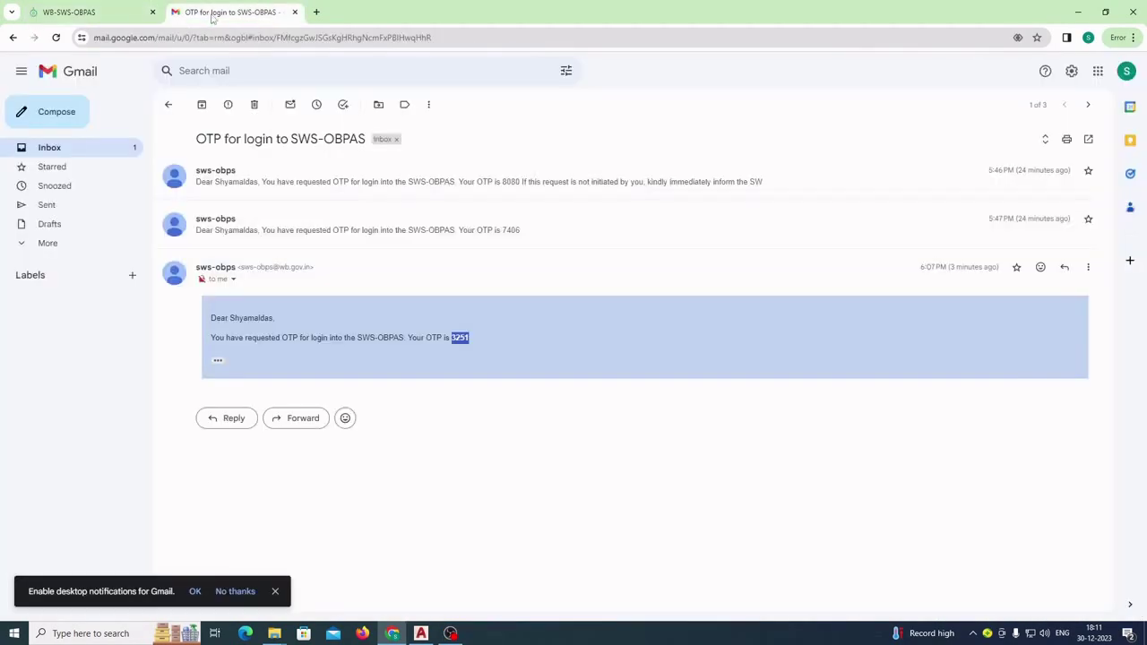
left_click(51, 149)
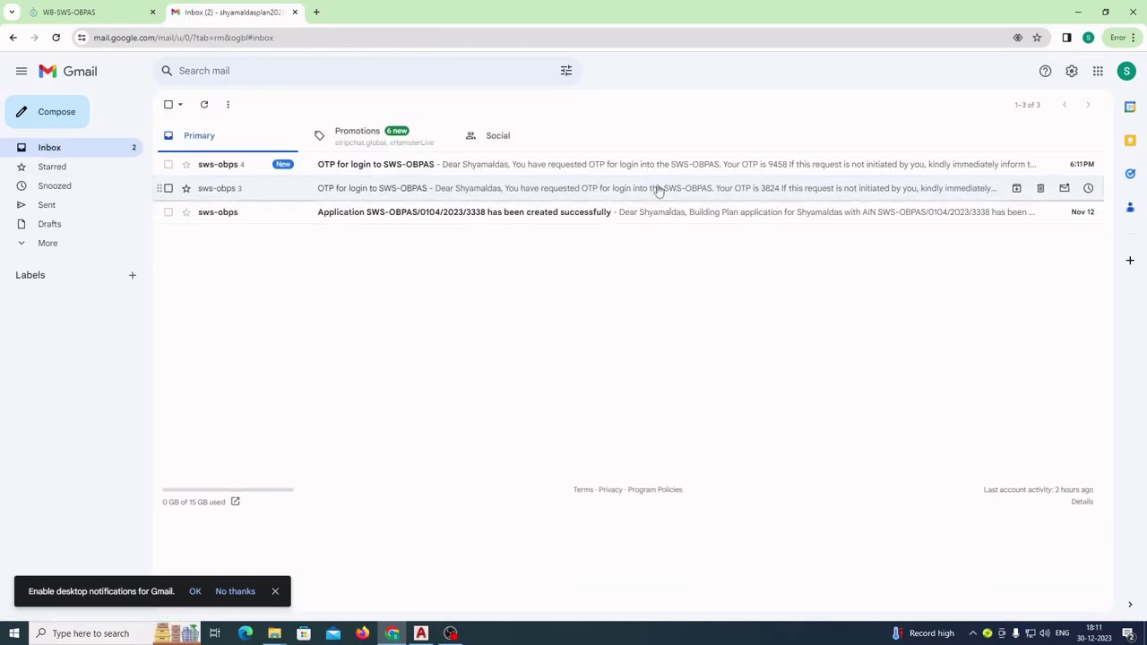
left_click(601, 167)
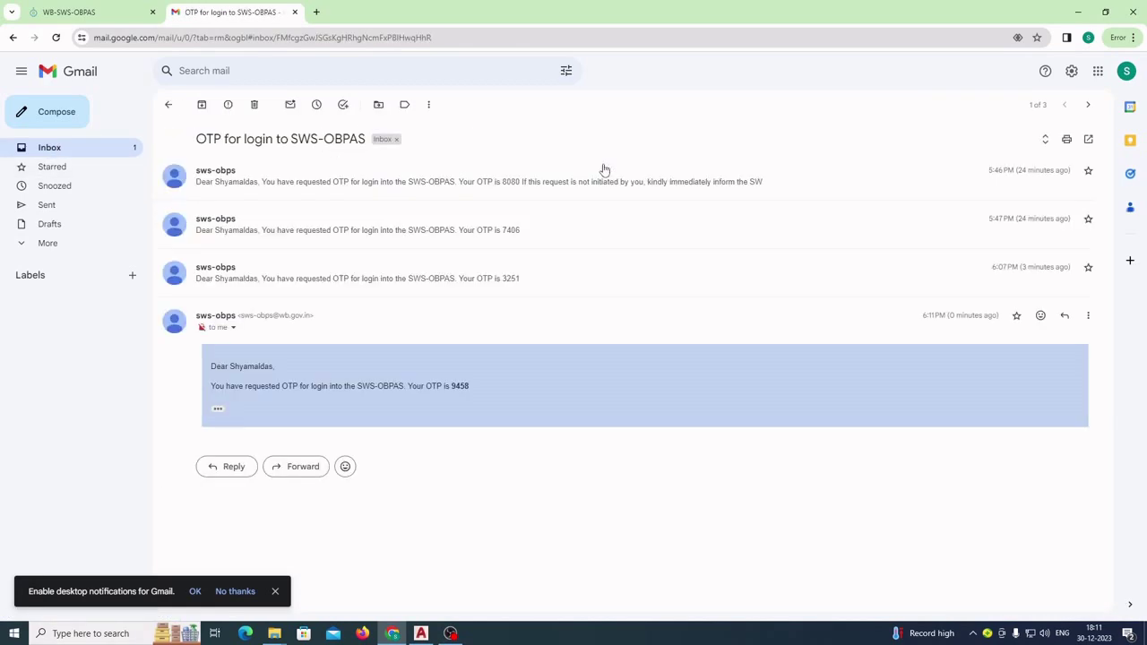
double_click(460, 386)
key("ctrl+c")
- Verify the pasted OTP and open the Building Plan Common Application Form
left_click(114, 16)
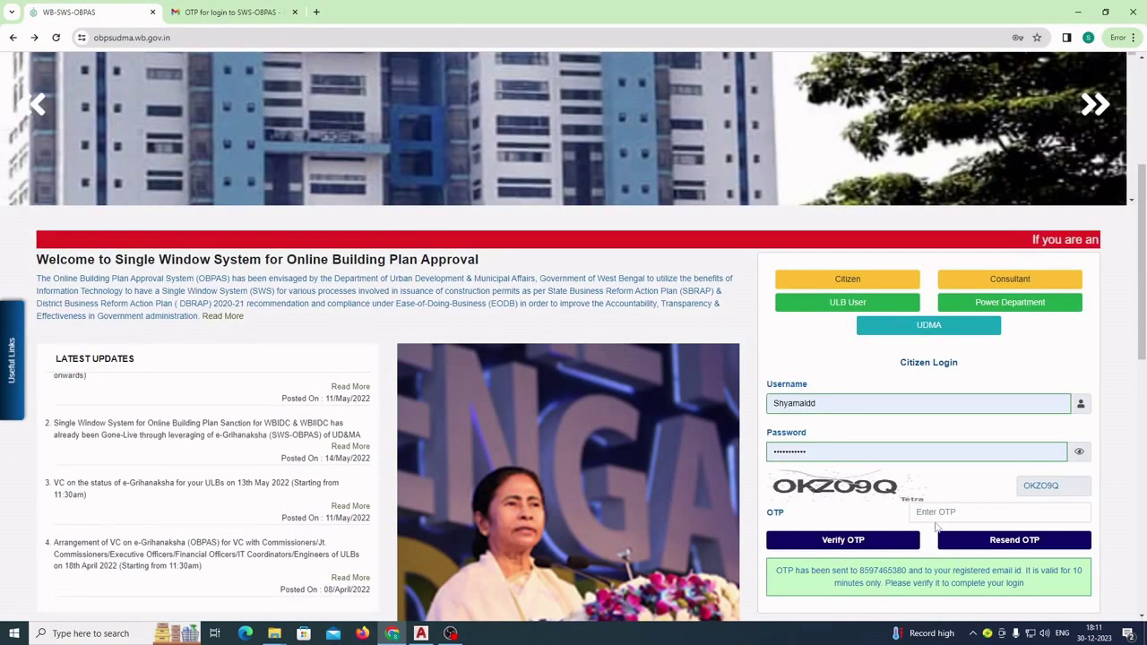
left_click(935, 512)
key("ctrl+v")
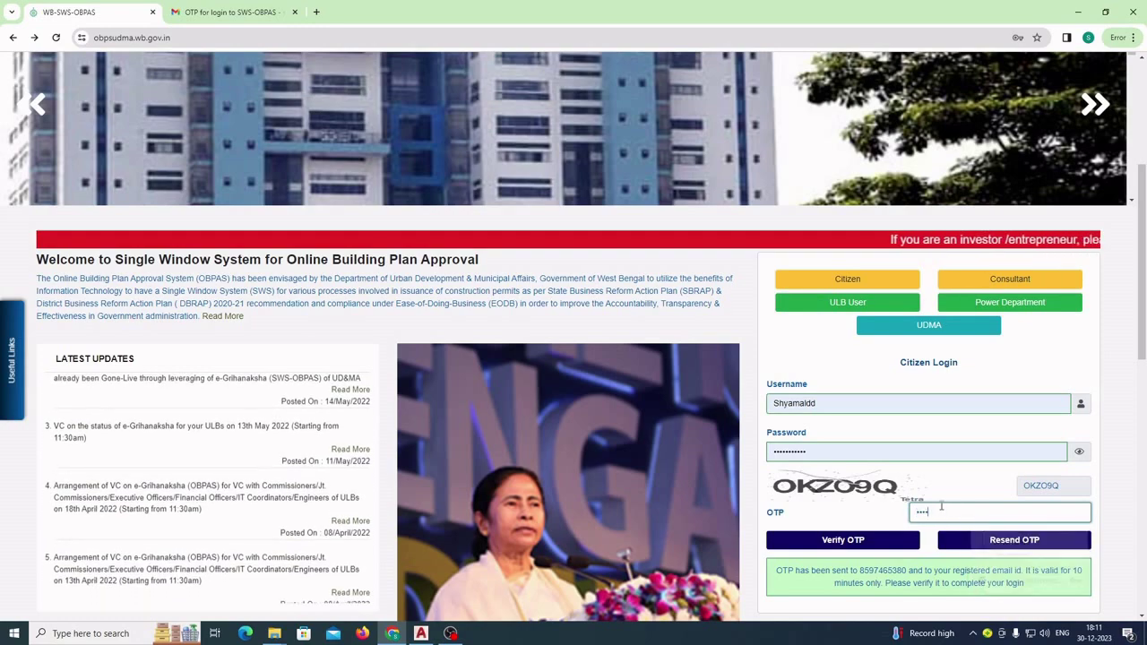
left_click(843, 542)
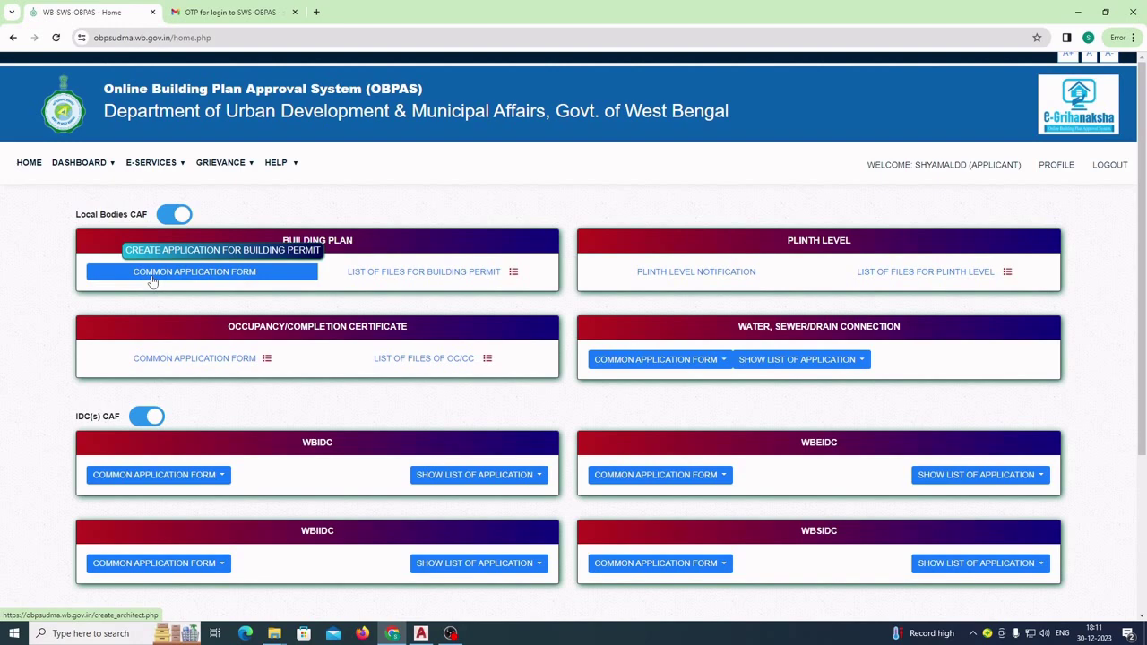
left_click(201, 278)
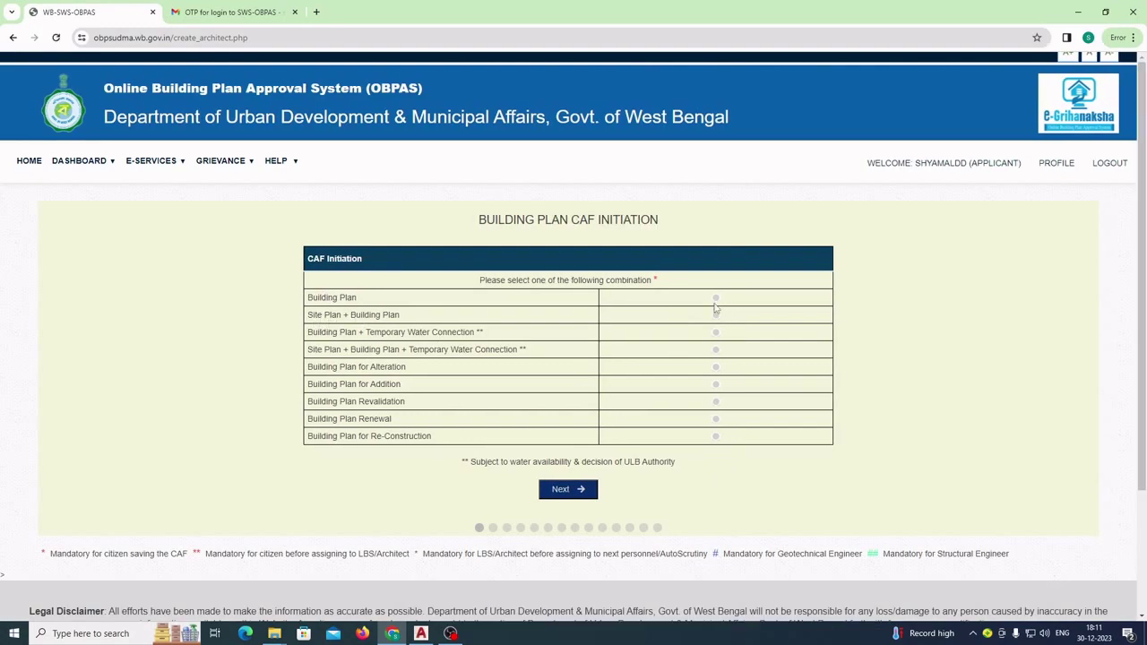
- Choose Site Plan + Building Plan with Applicant Type Owner / Lessee, and continue to Owner Personal Details
left_click(717, 316)
left_click(567, 492)
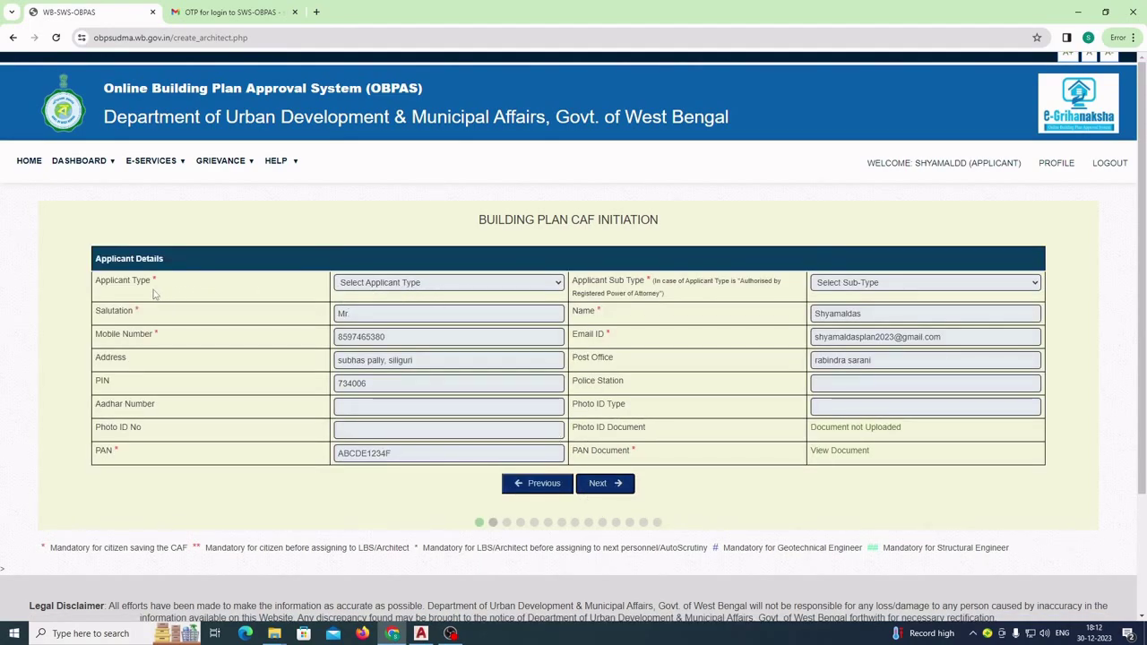
left_click(507, 285)
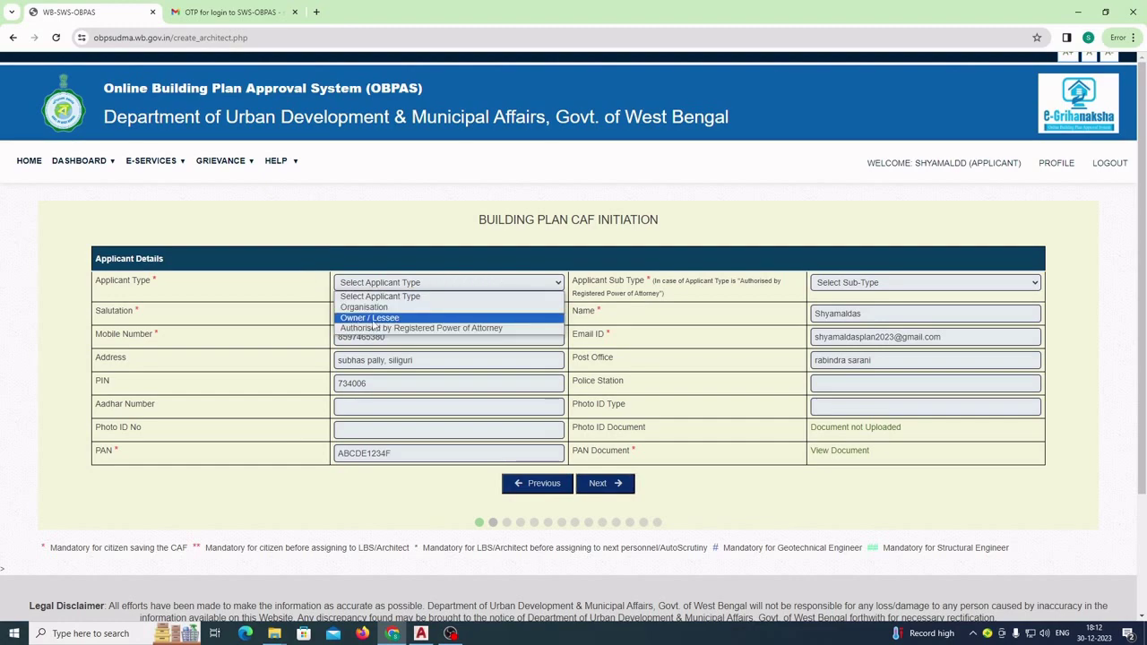
left_click(402, 319)
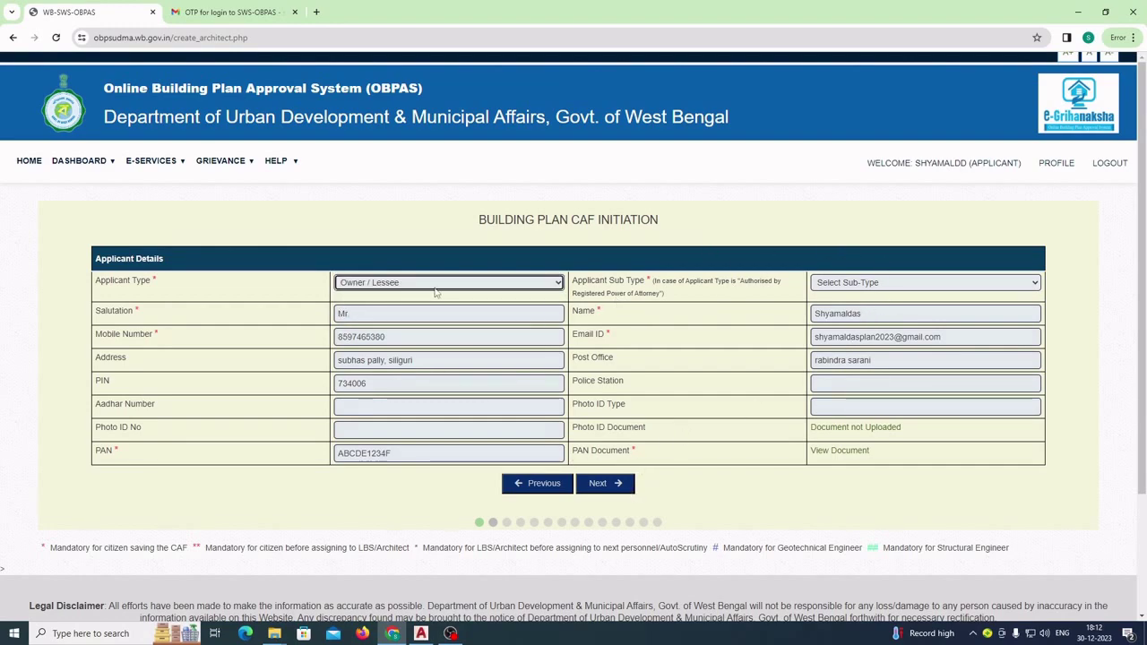
left_click(614, 489)
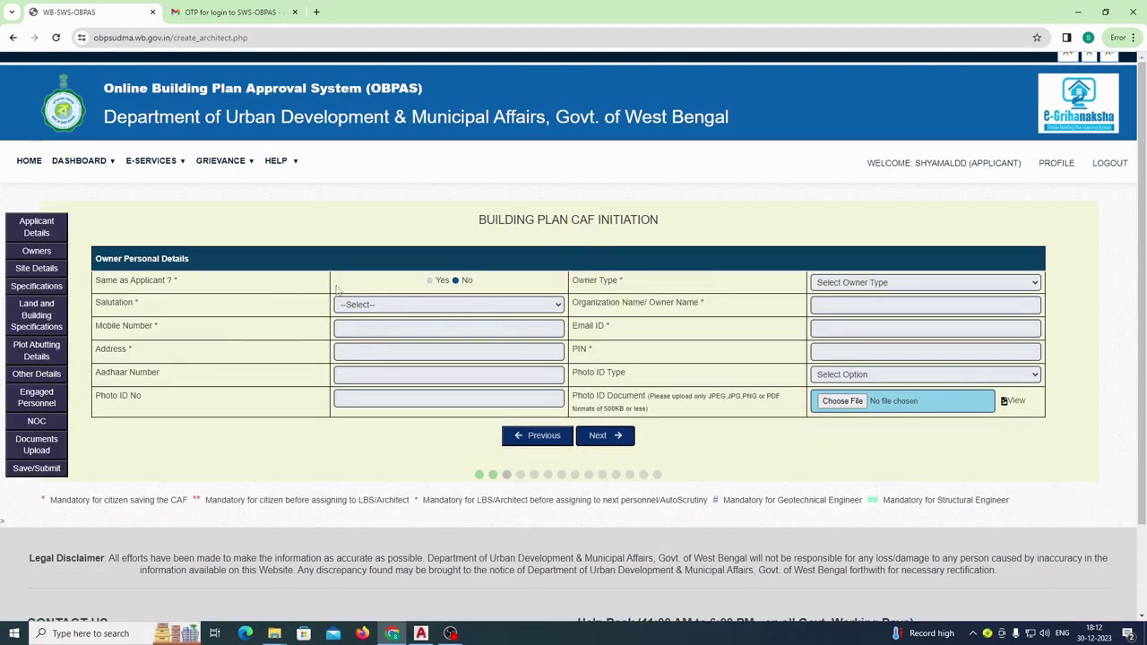
- Set Same as Applicant to Yes and Owner Type to Joint
left_click(430, 283)
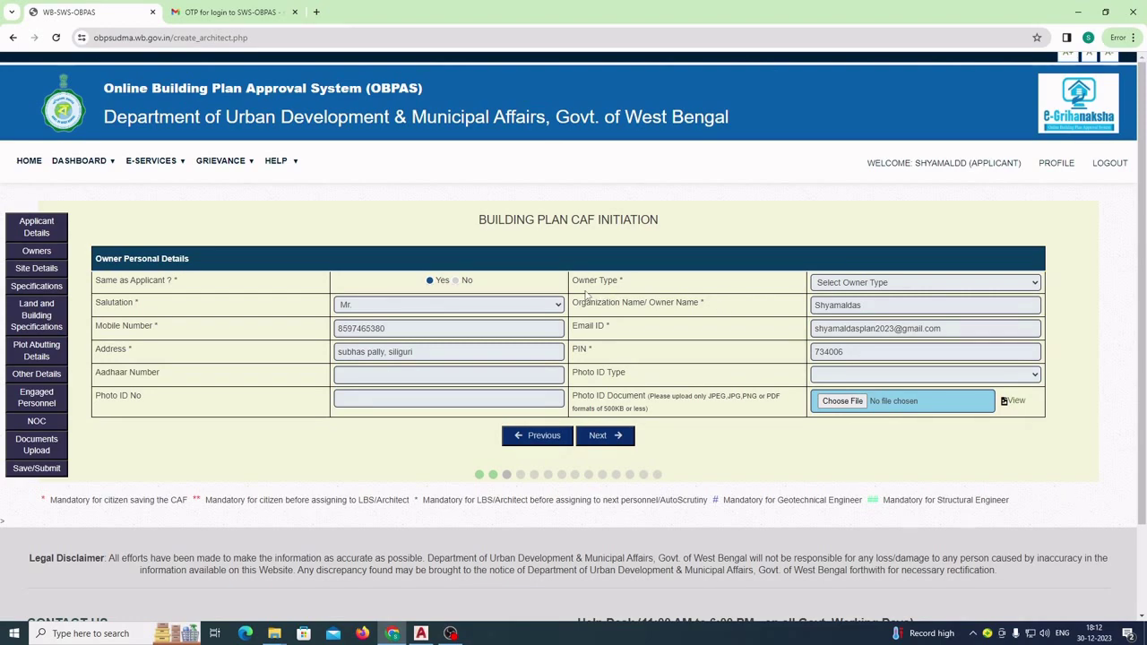
left_click(1022, 285)
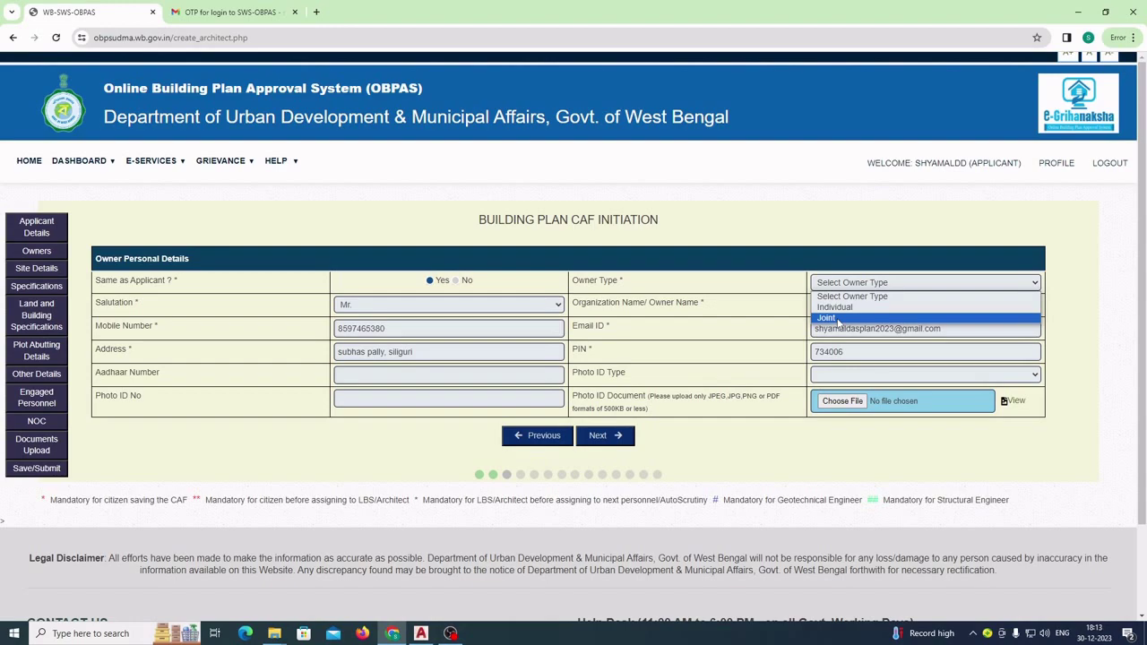
left_click(838, 319)
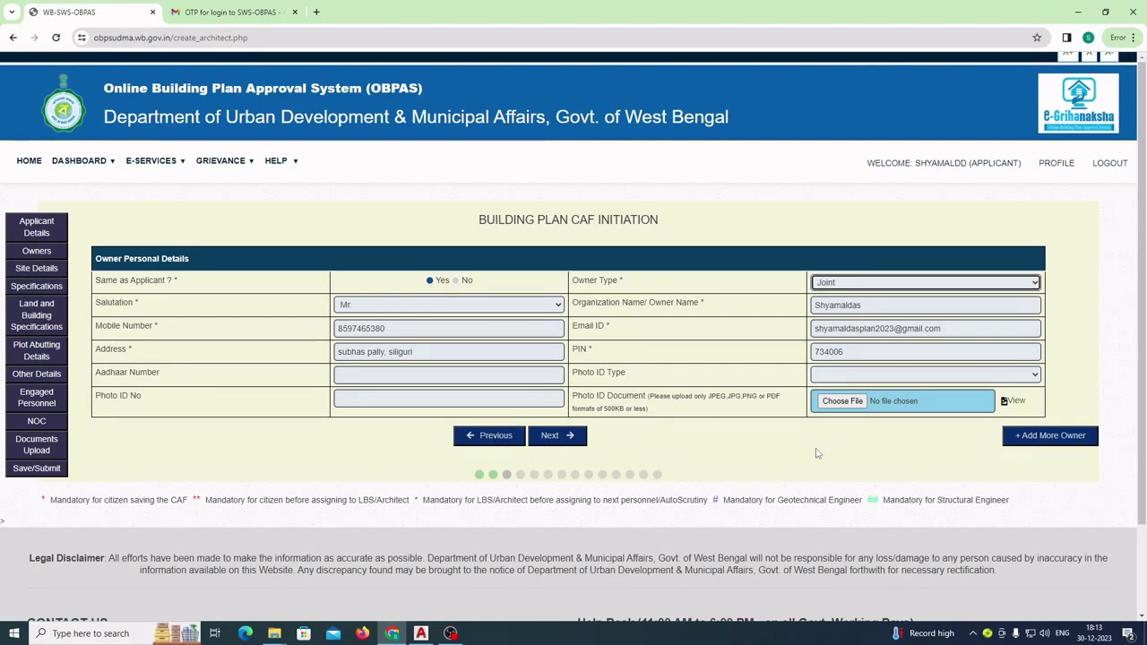
- Add an additional owner section with salutation Mrs
left_click(1054, 438)
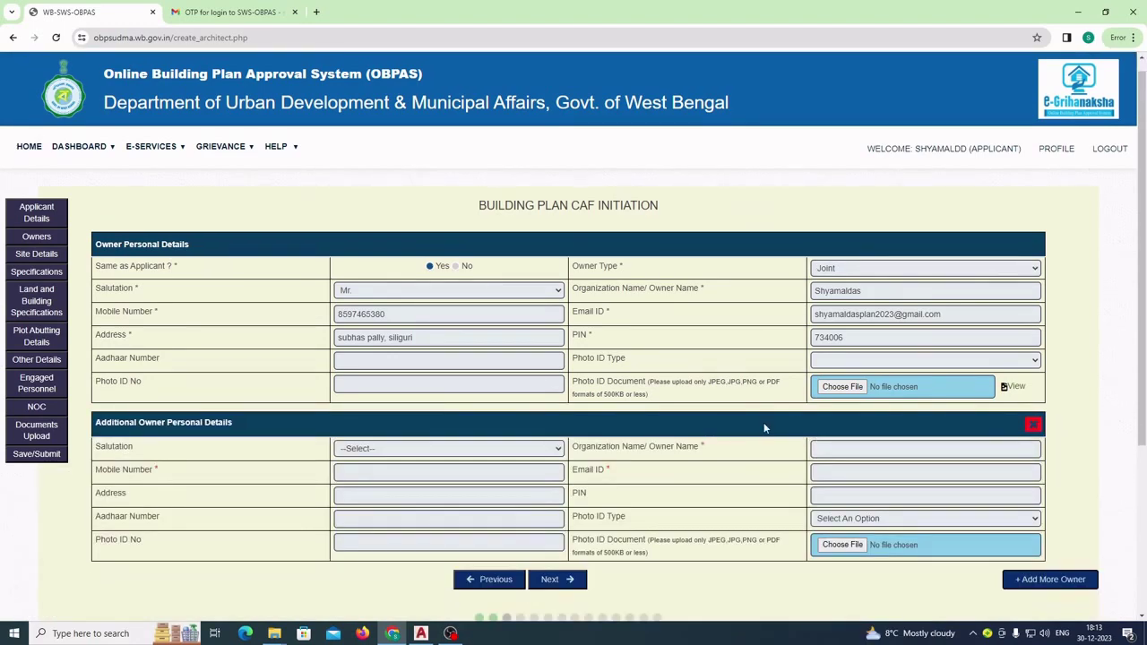
scroll(763, 428, "down", 2)
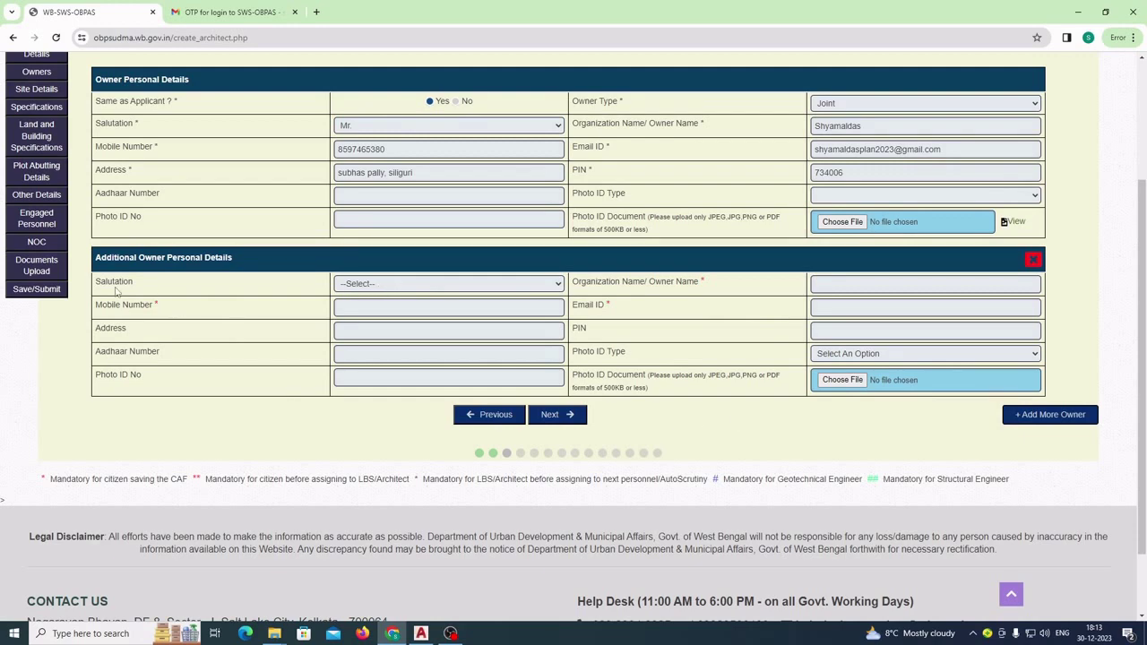
left_click(557, 285)
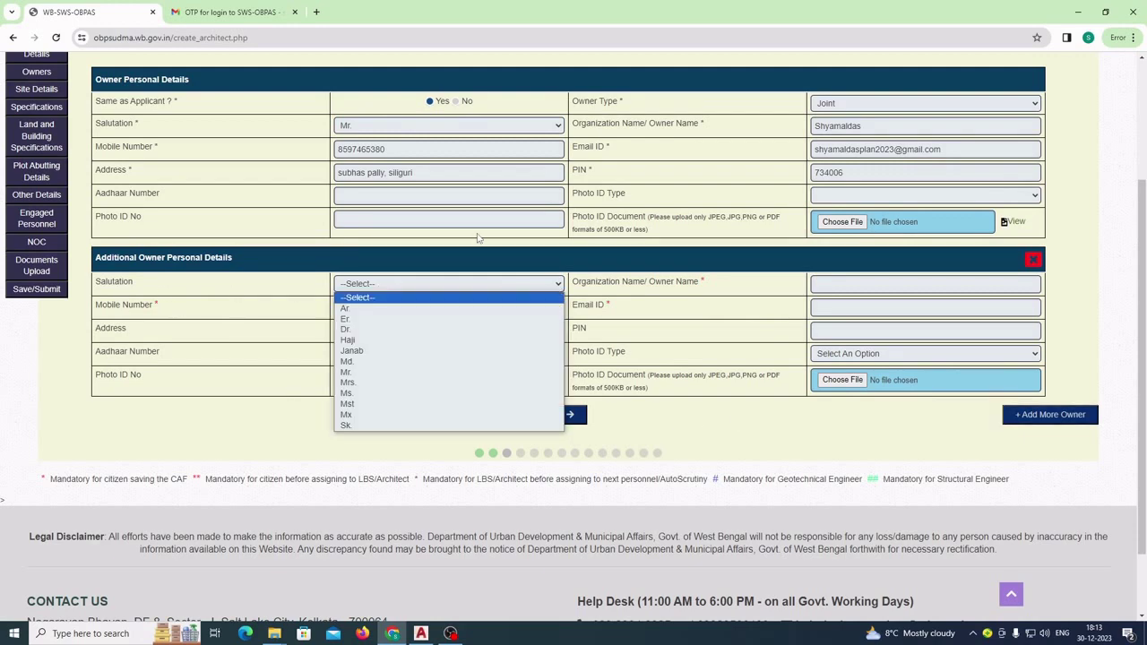
left_click(360, 384)
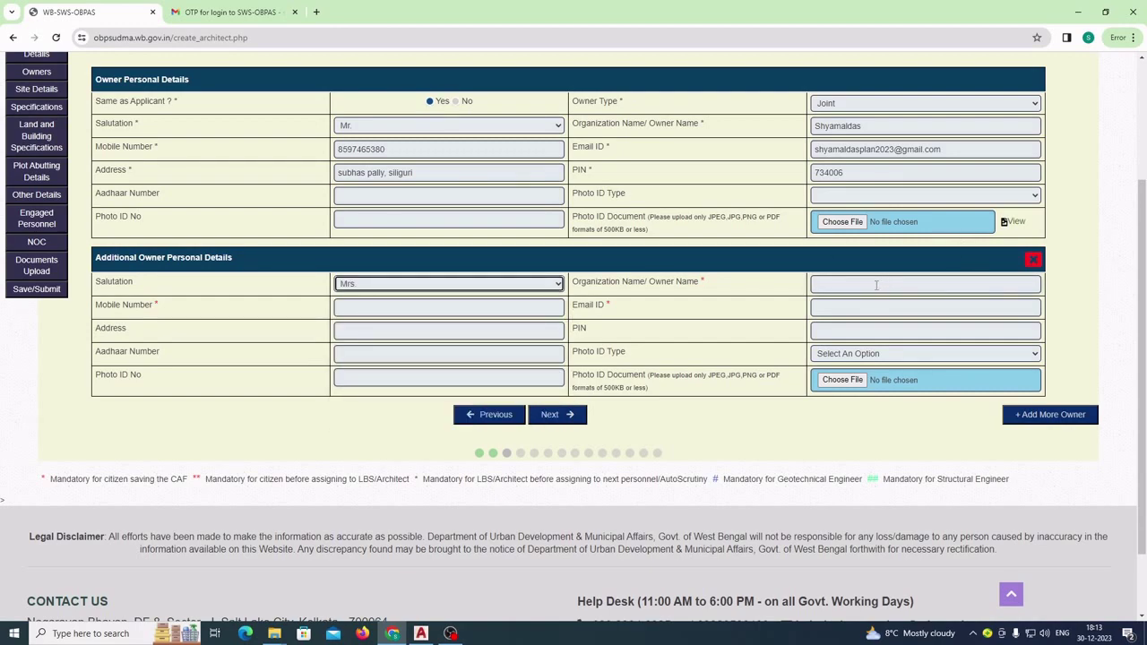
- Zoom into the owners list and land schedule on the AutoCAD plan
left_click(421, 630)
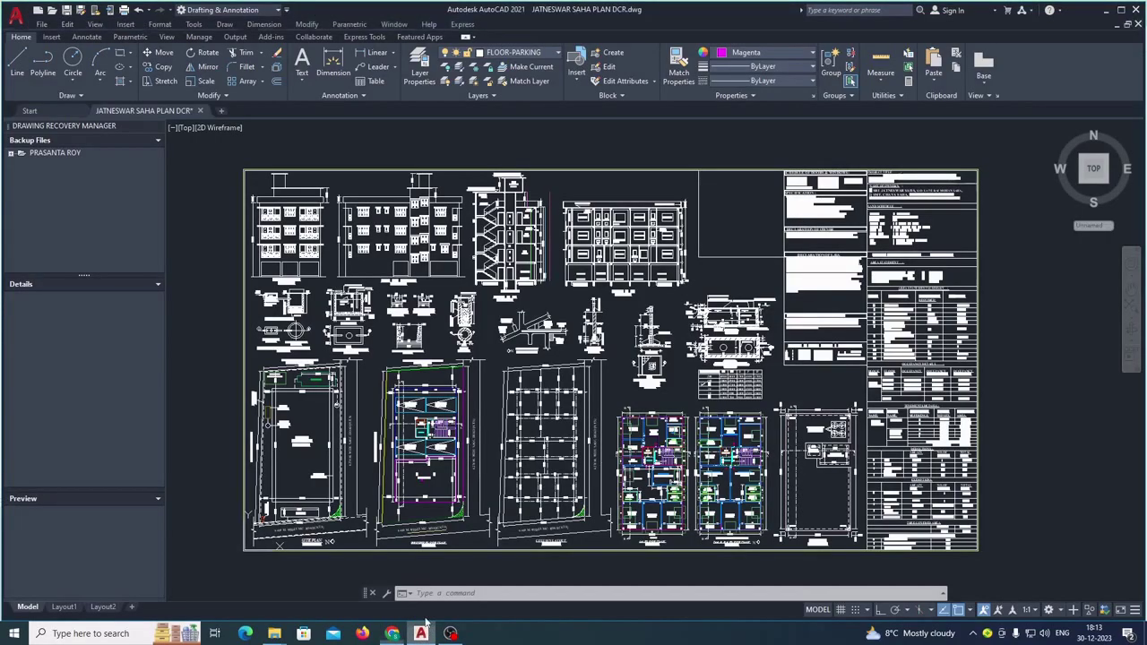
scroll(977, 259, "up", 1)
scroll(968, 202, "up", 1)
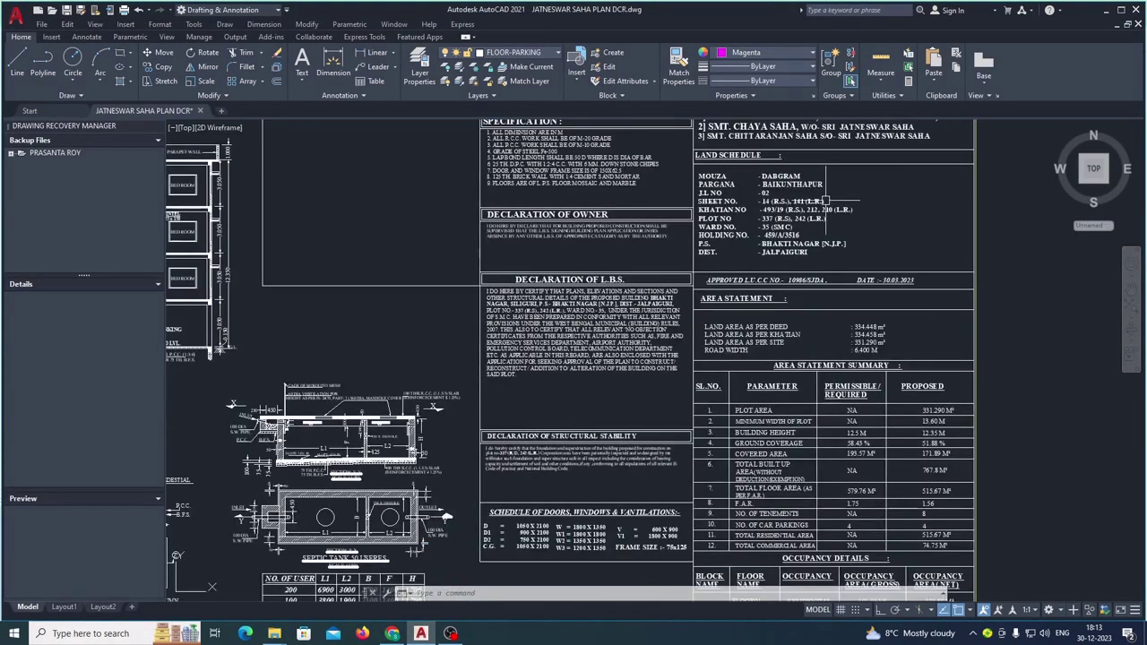
scroll(826, 200, "up", 1)
scroll(872, 139, "up", 3)
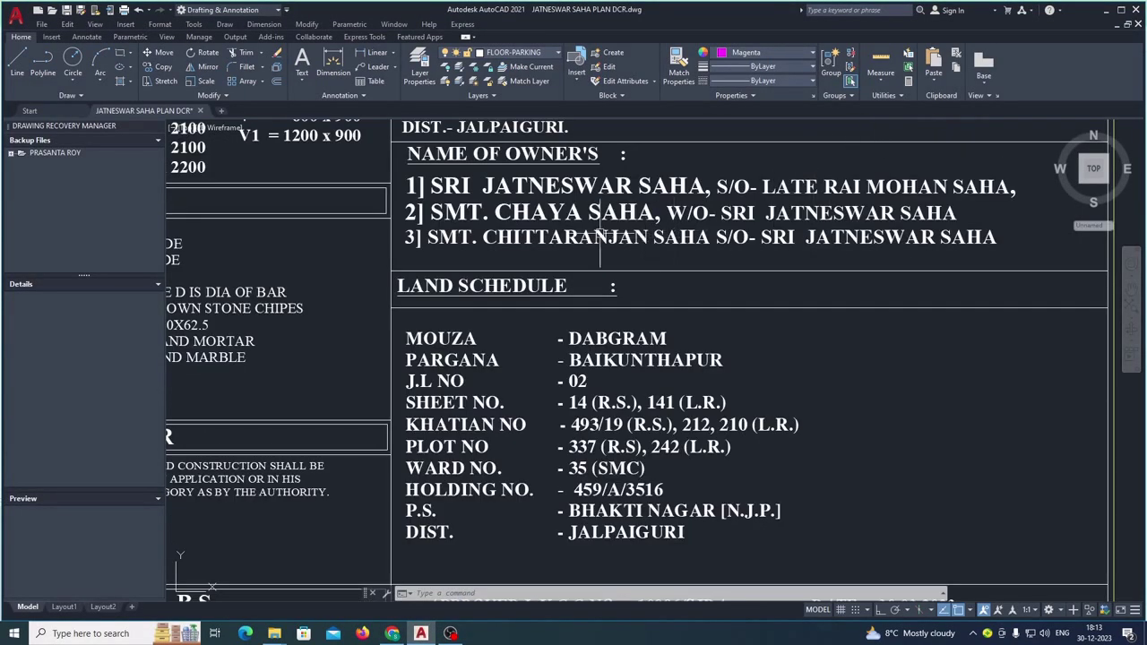
- Enter the first additional owner's full name, mobile number and e-mail address
left_click(395, 634)
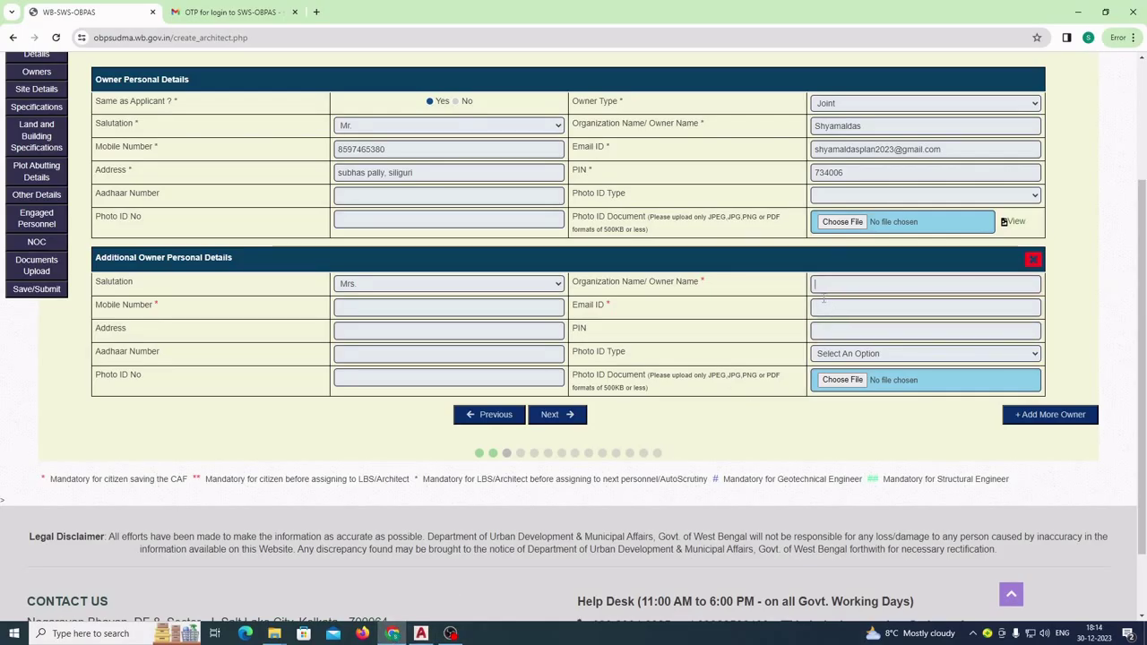
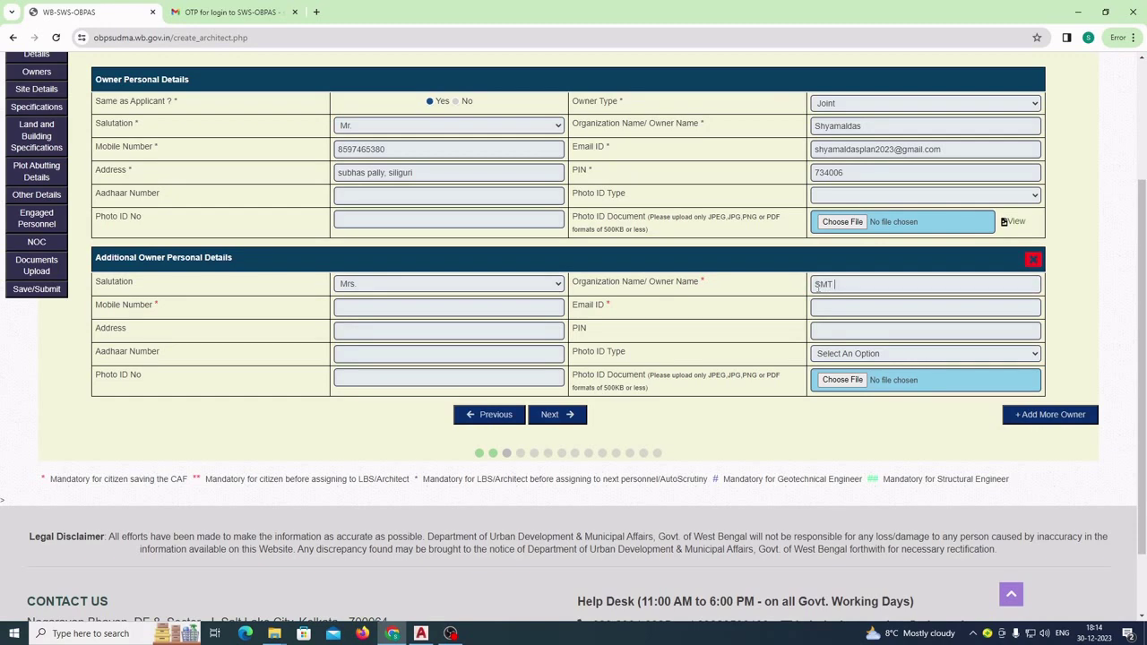
left_click(357, 303)
type("9")
type("9815064")
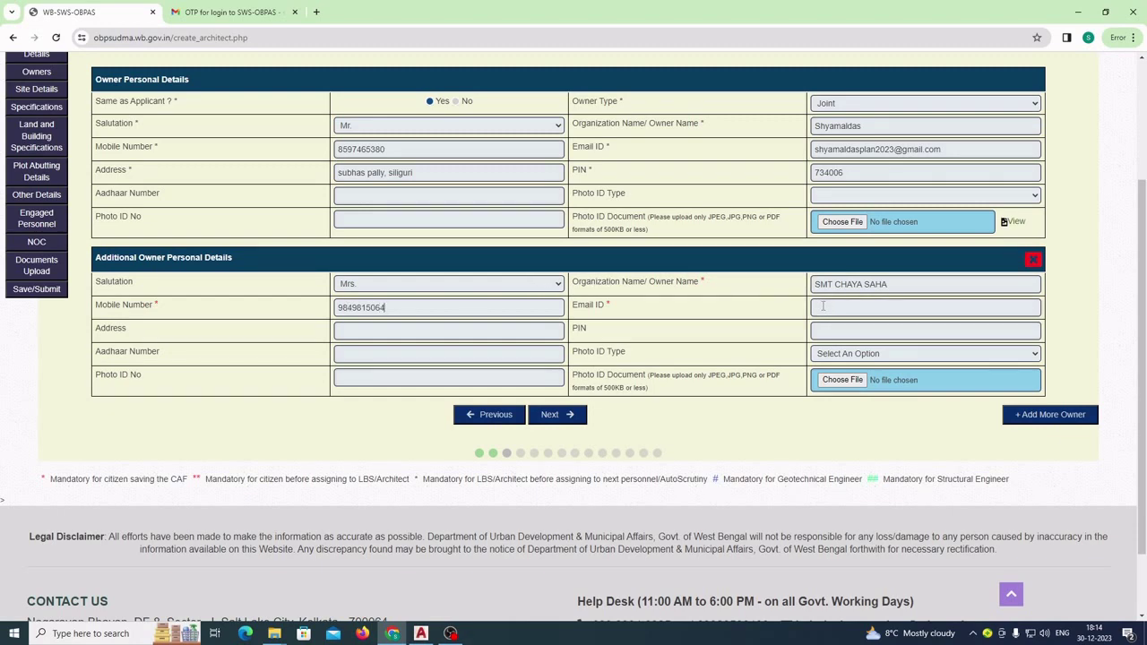
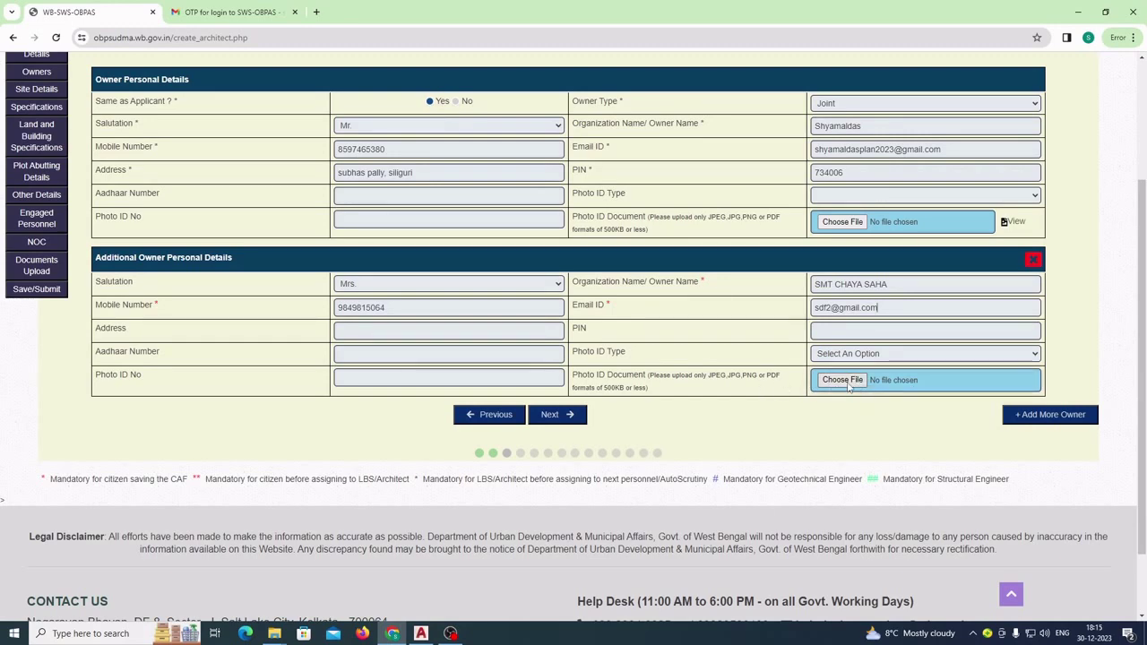
- Add a third owner section with salutation Mr. and enter that owner's full name
left_click(1050, 415)
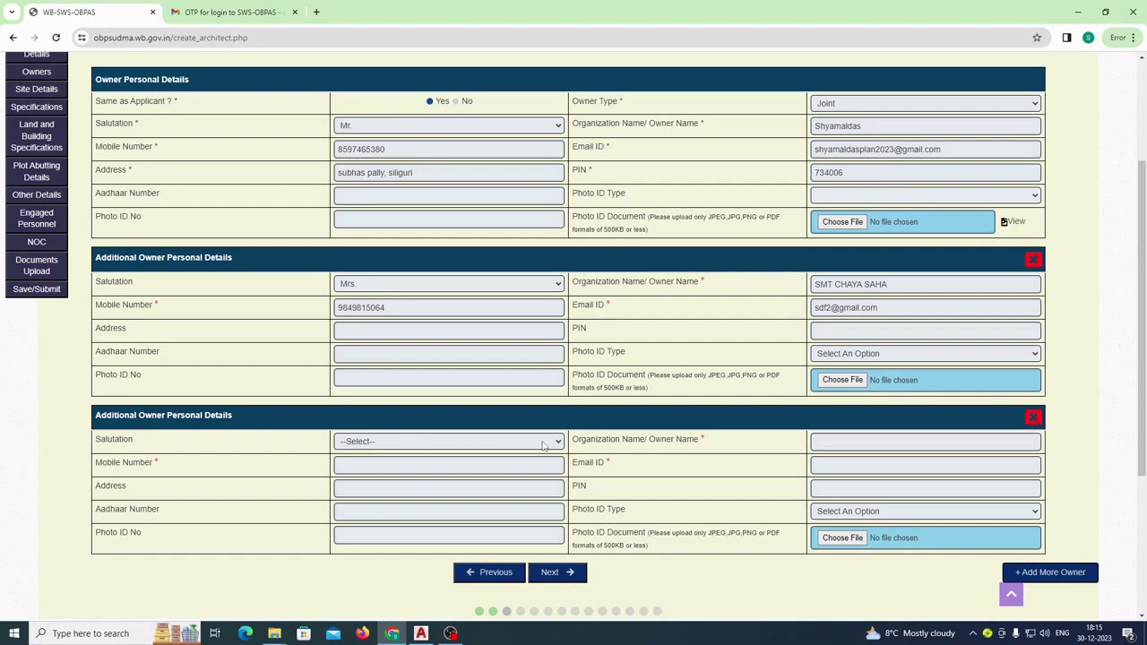
left_click(505, 446)
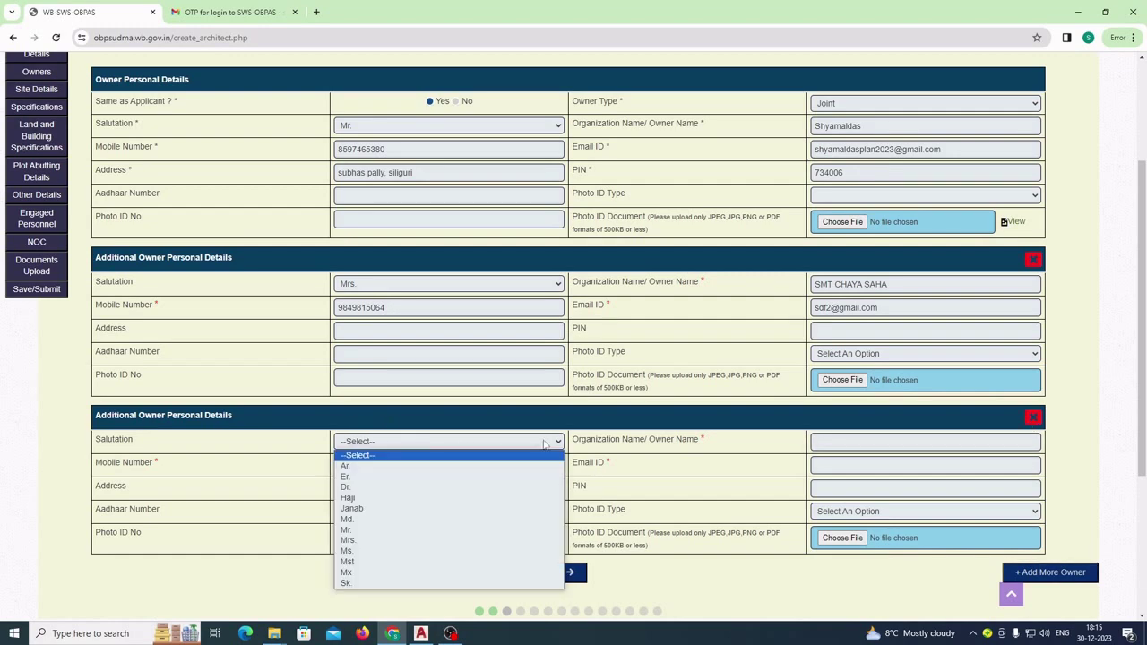
left_click(366, 539)
left_click(818, 444)
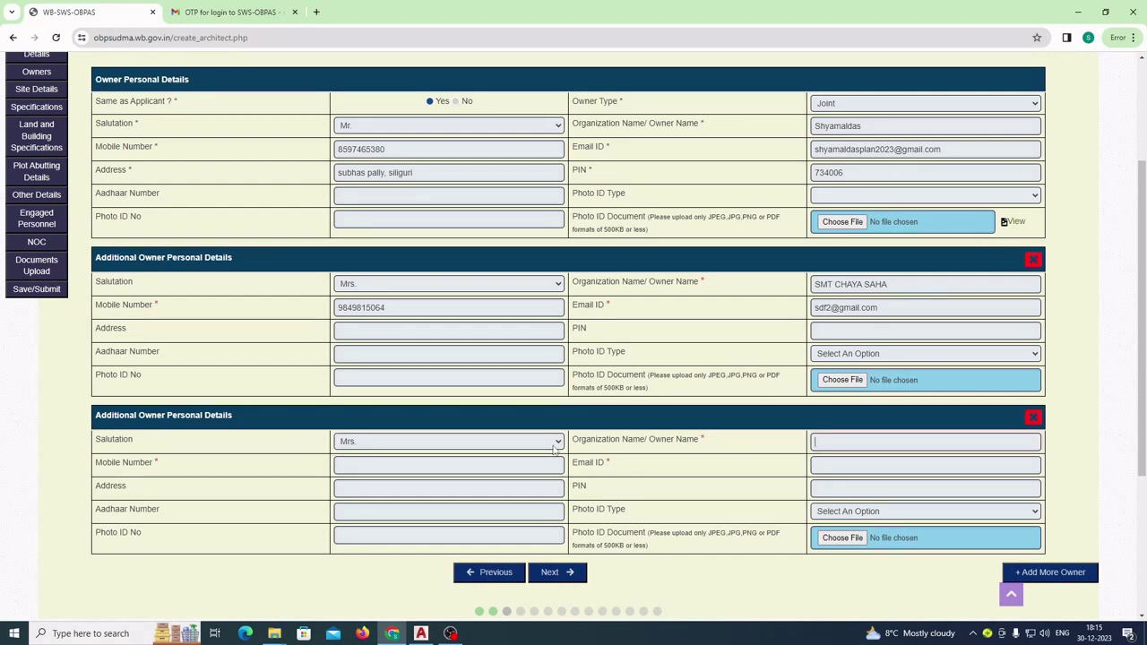
left_click(553, 442)
left_click(430, 529)
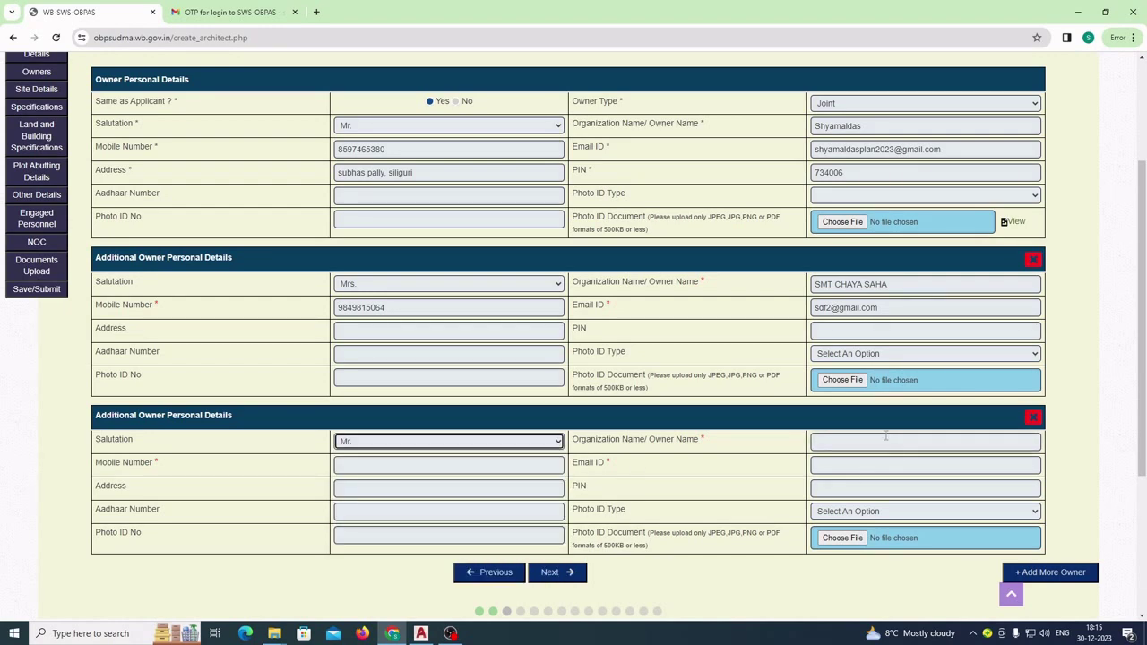
left_click(827, 443)
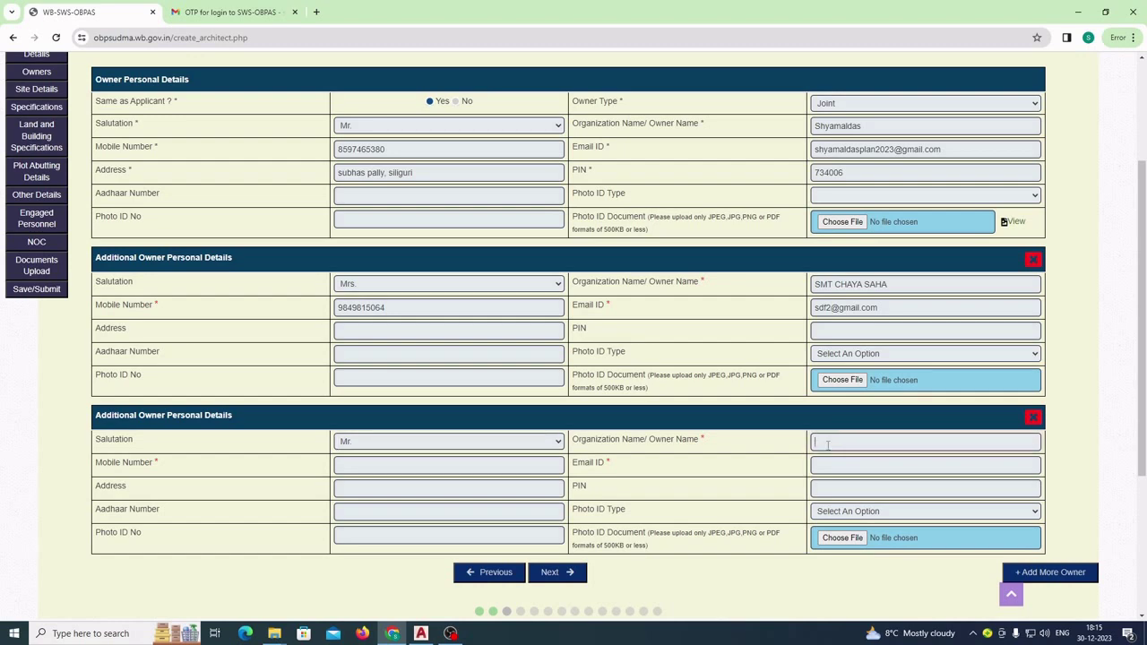
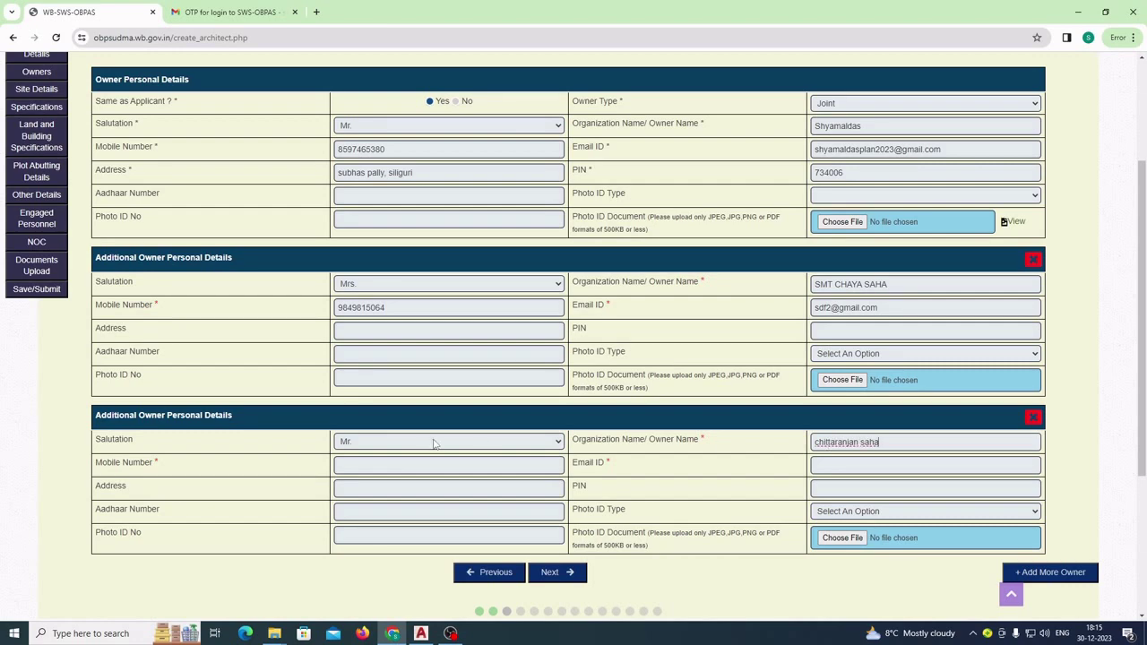
- Enter the third owner's mobile number and e-mail address, then correct the mobile number
left_click(351, 465)
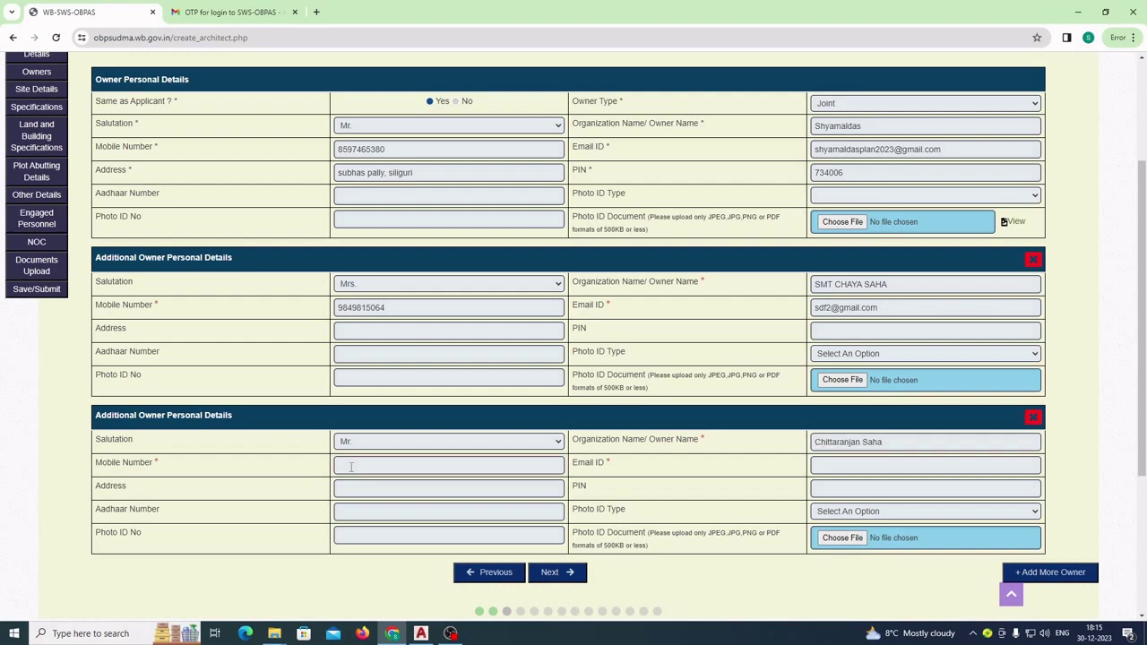
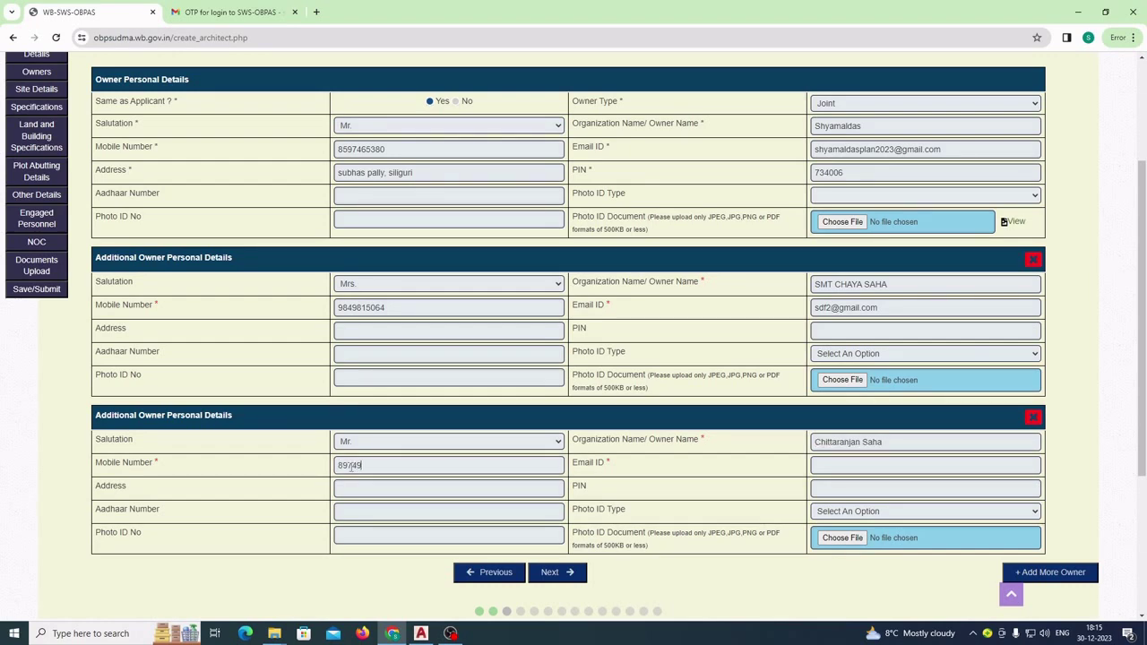
left_click(818, 464)
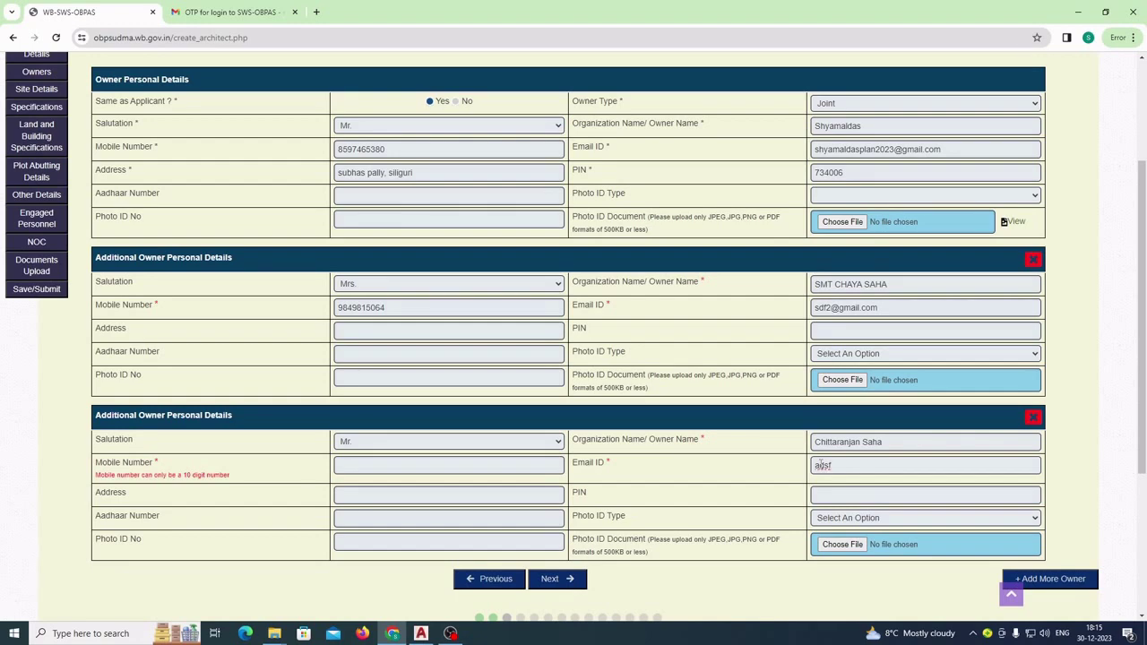
scroll(689, 405, "down", 1)
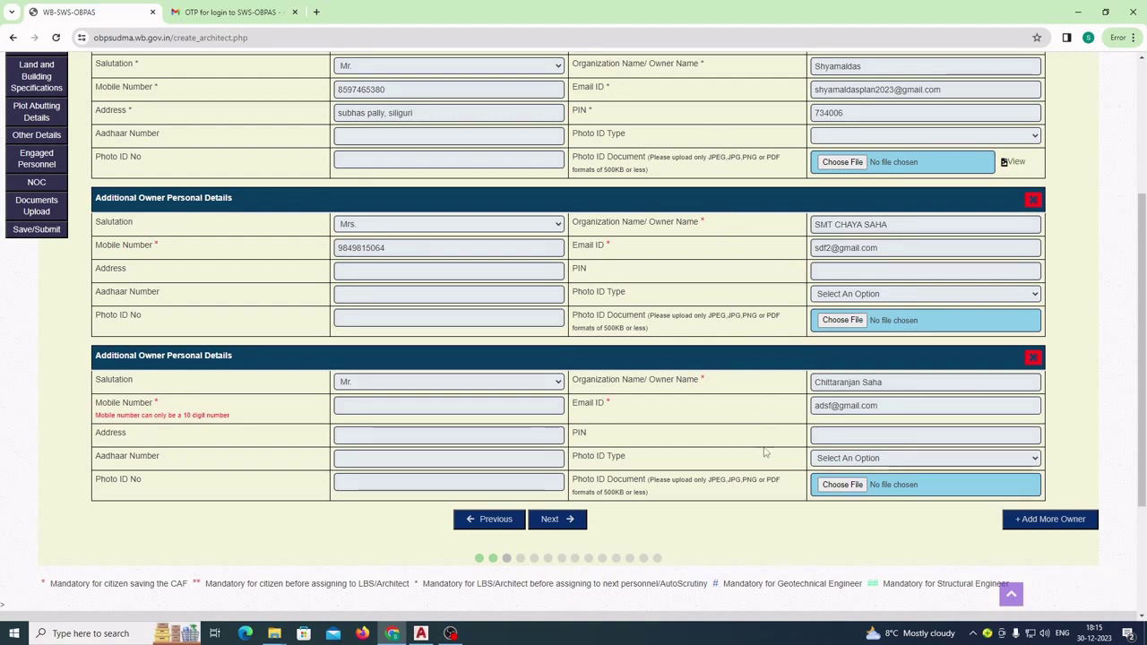
scroll(833, 461, "up", 1)
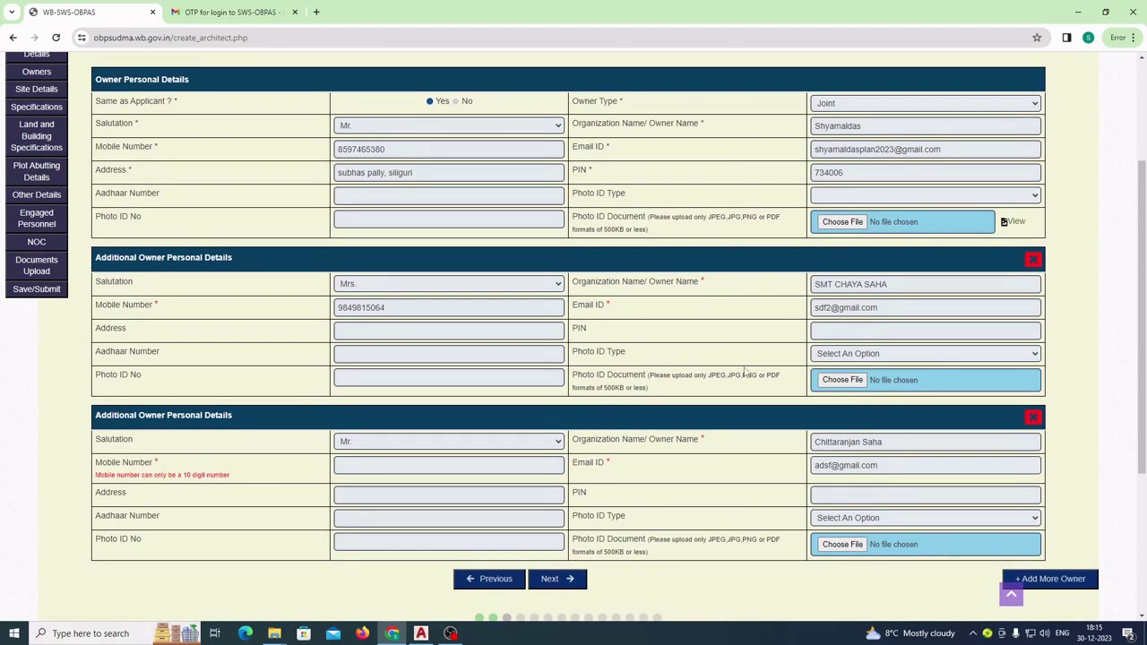
scroll(749, 393, "down", 1)
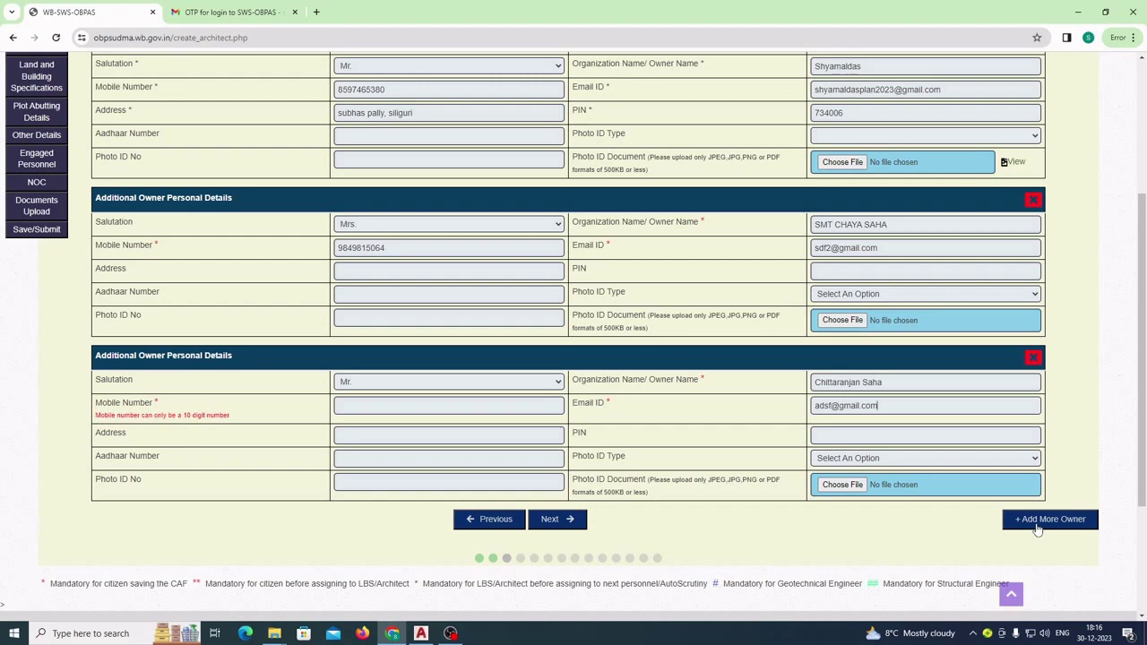
left_click(348, 404)
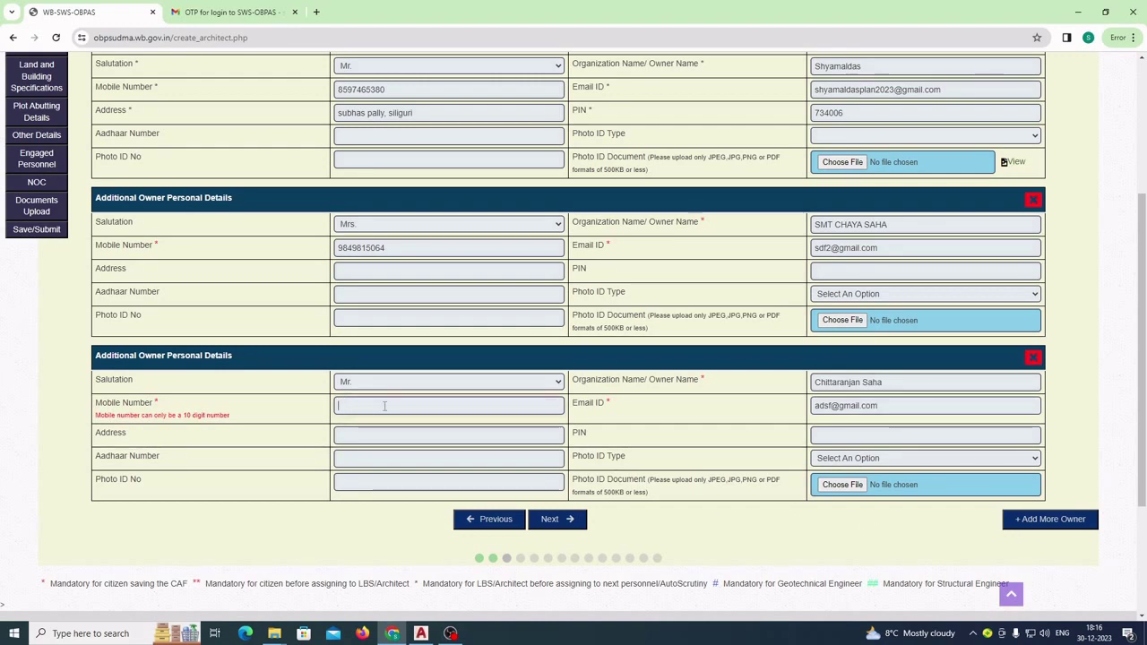
left_click(386, 407)
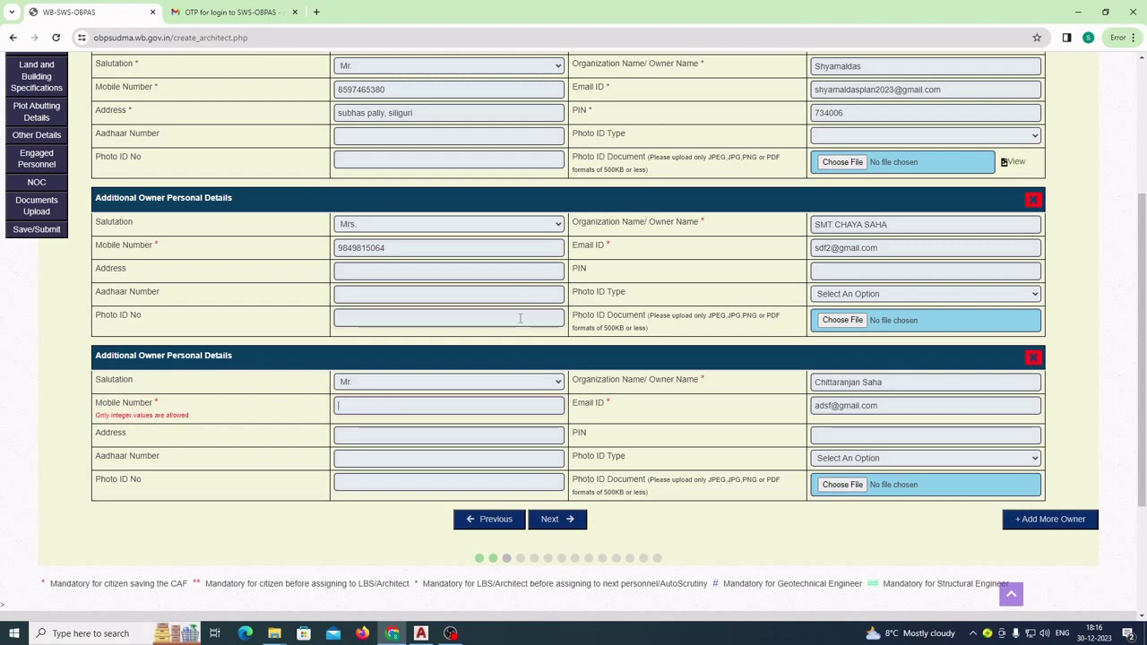
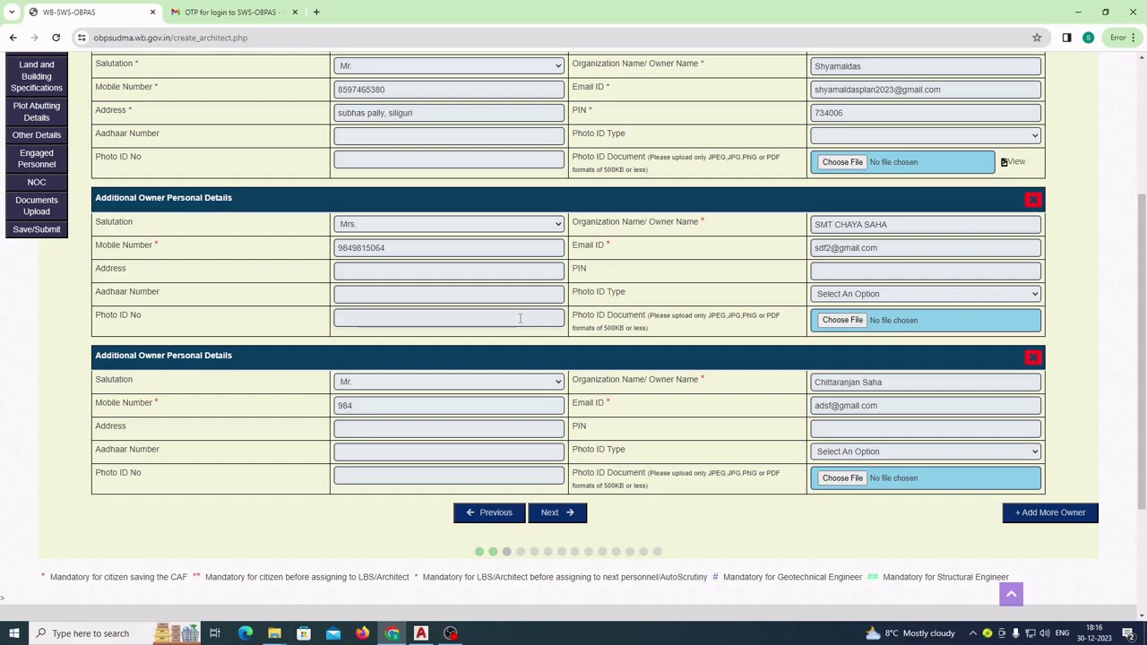
- Go Next from the owner sections to the empty Site Details step
left_click(556, 514)
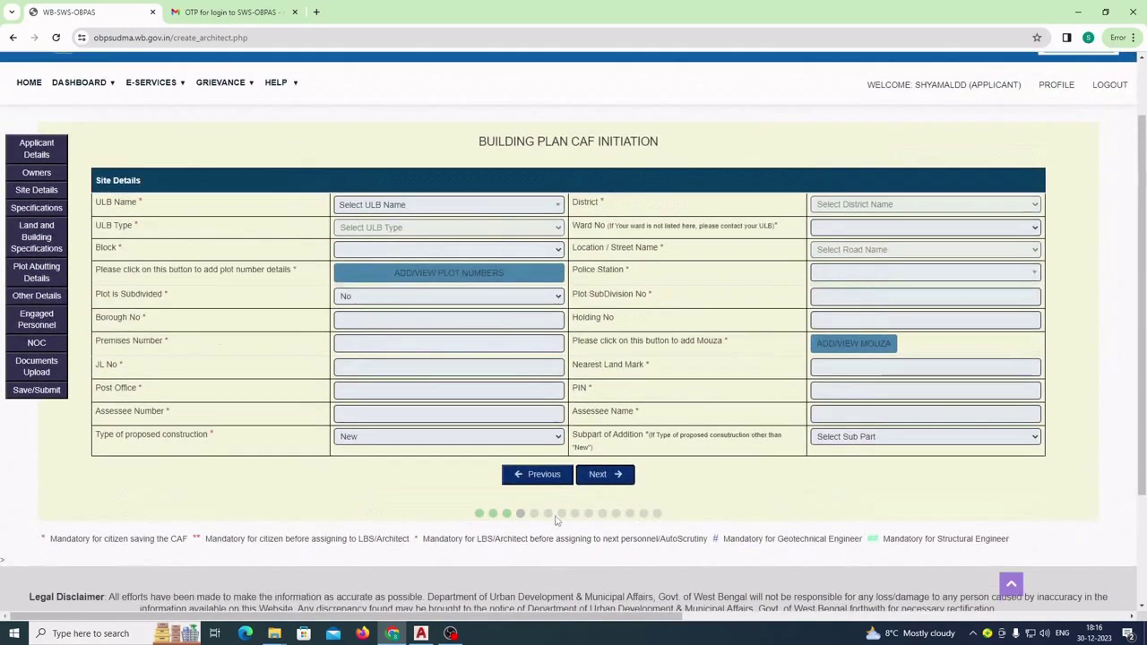